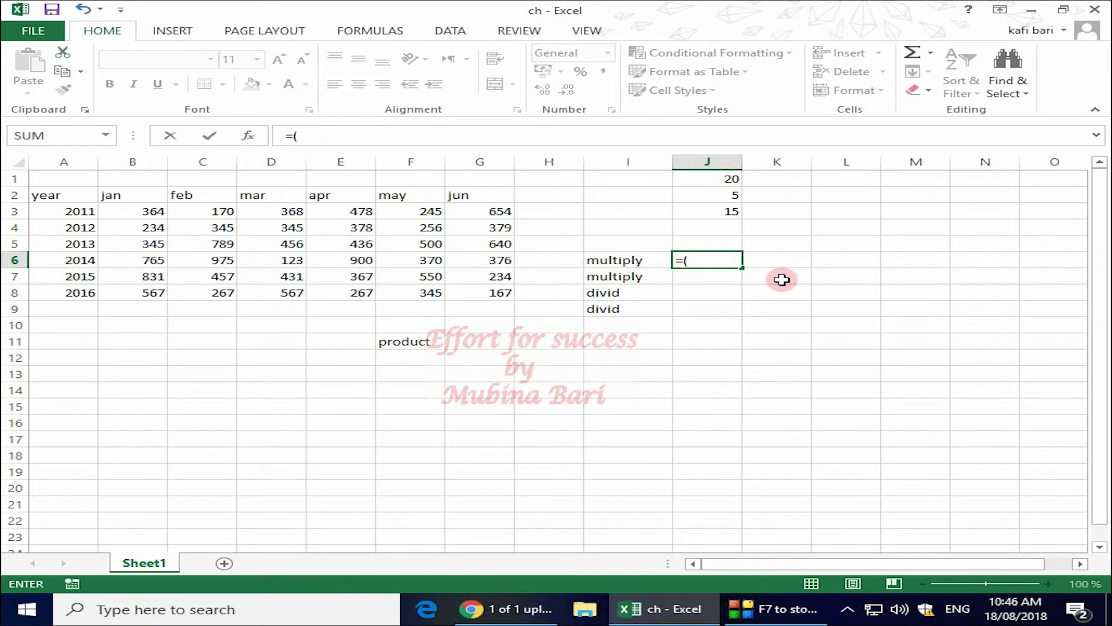
Complete the first multiply formula in J6 as =(20*5)
type("20*")
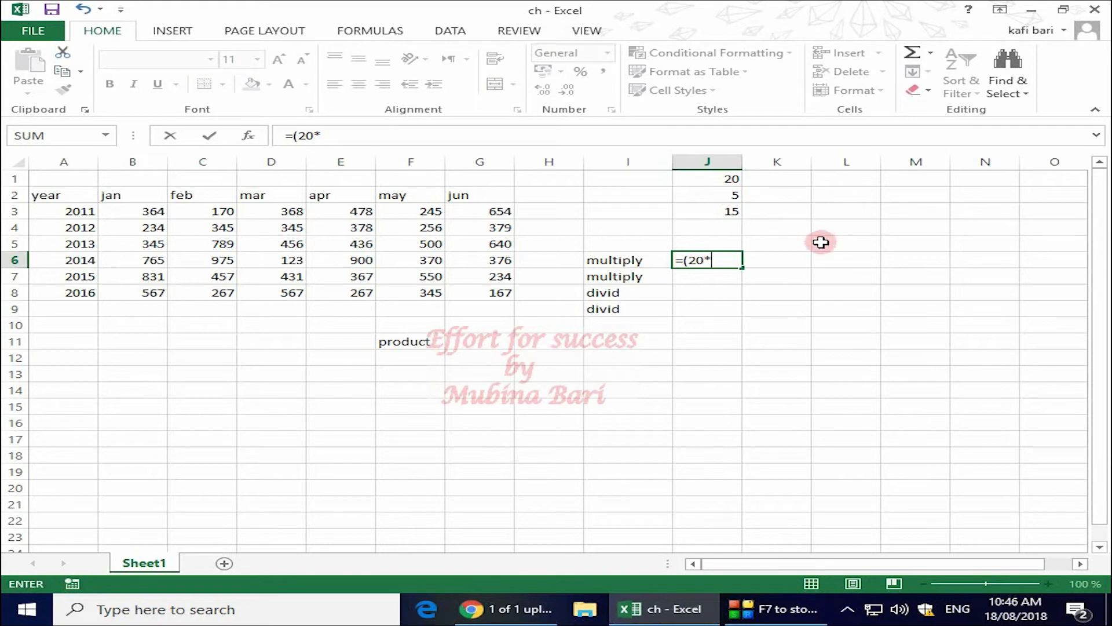
type("5)")
key("Return")
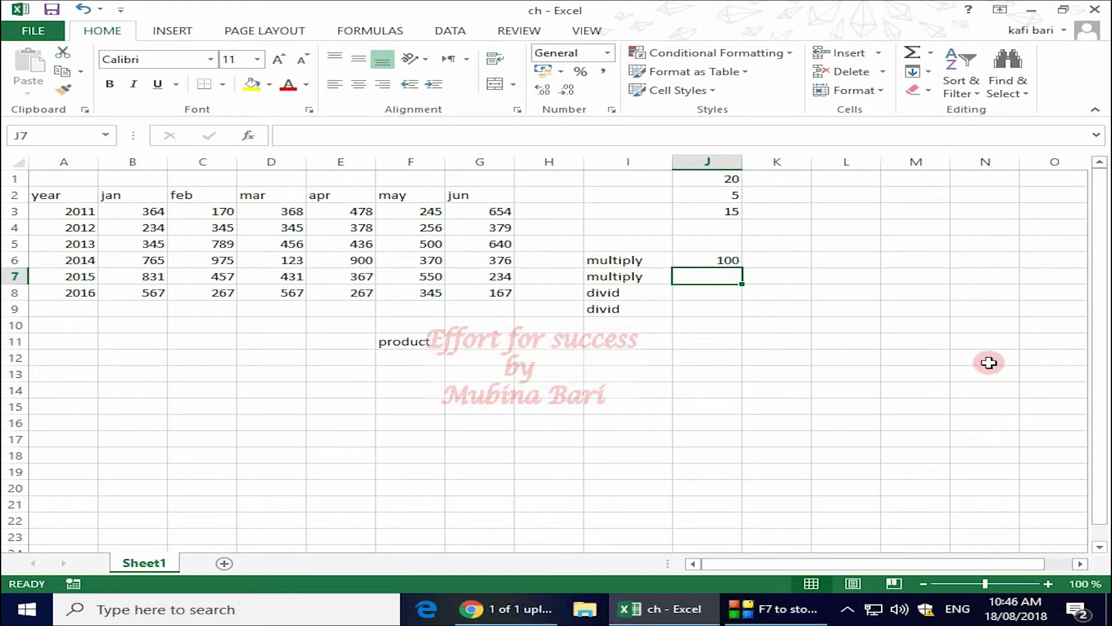
Enter the formula =(J1*J2) in J7 to multiply by cell references
type("=")
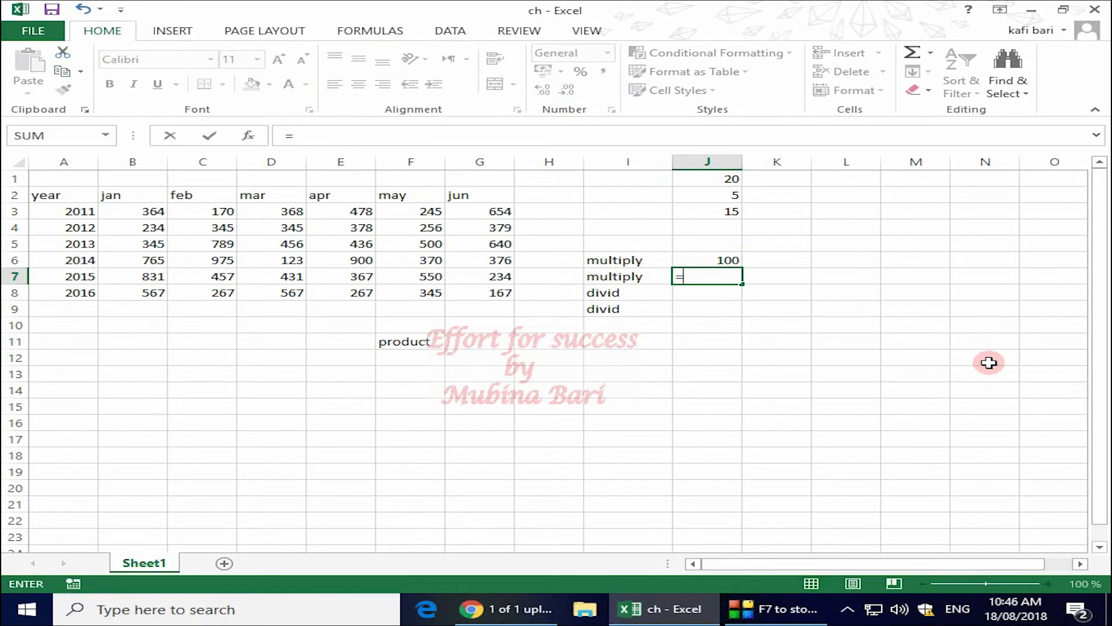
type("(")
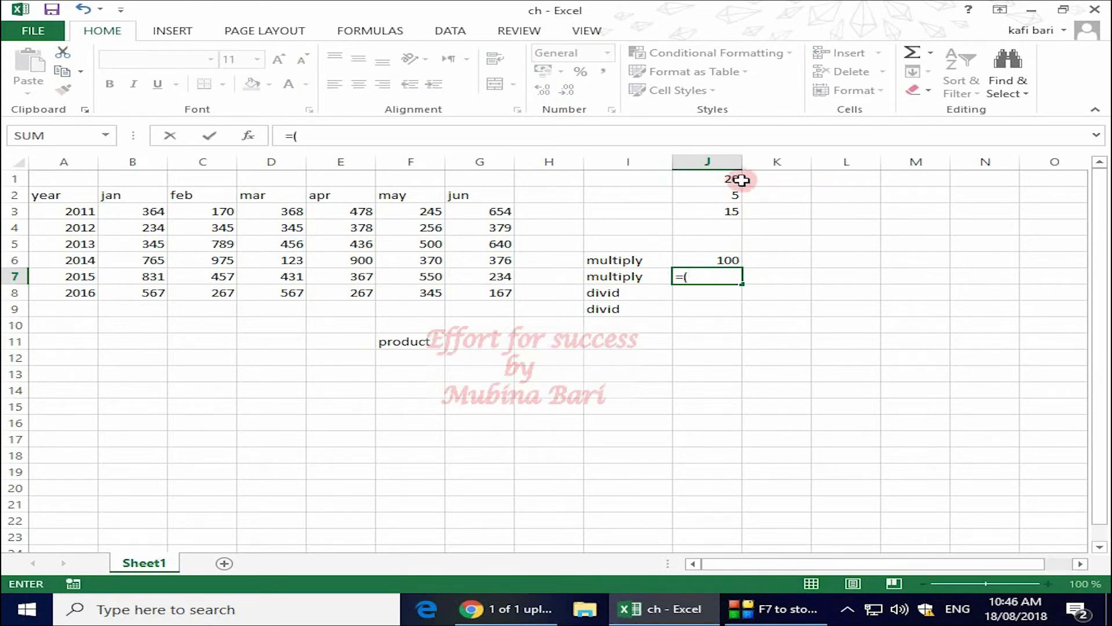
left_click(715, 178)
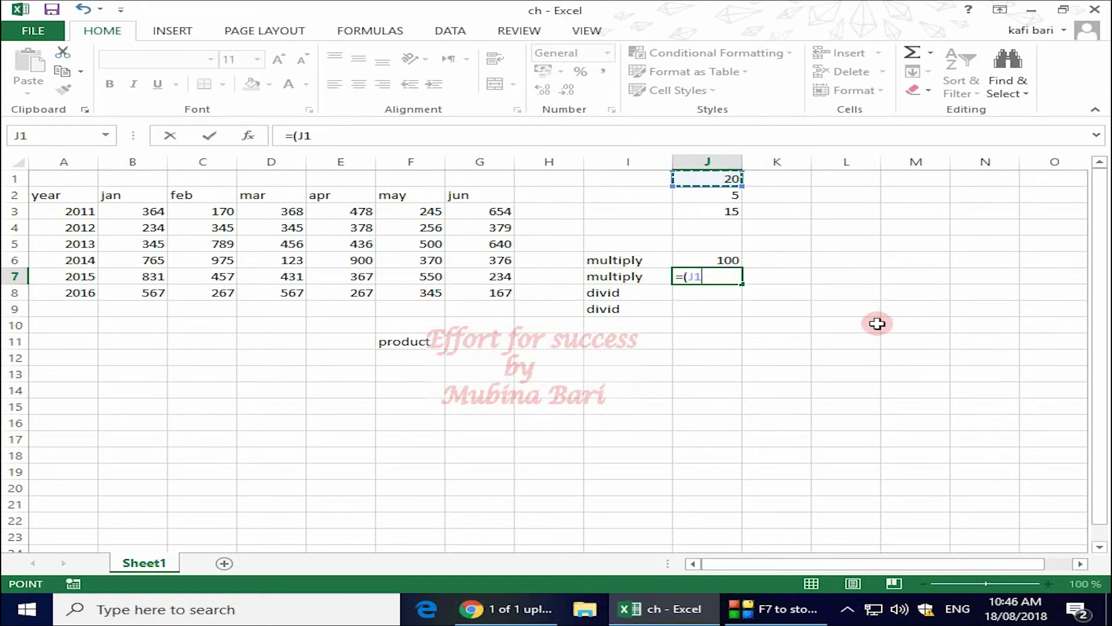
type("*")
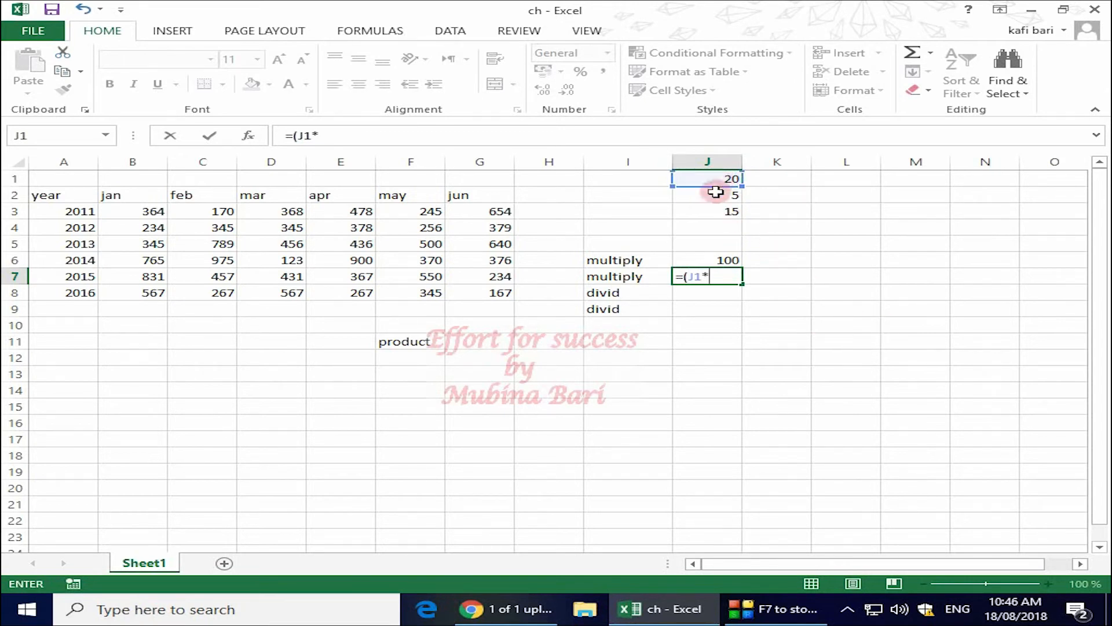
left_click(712, 194)
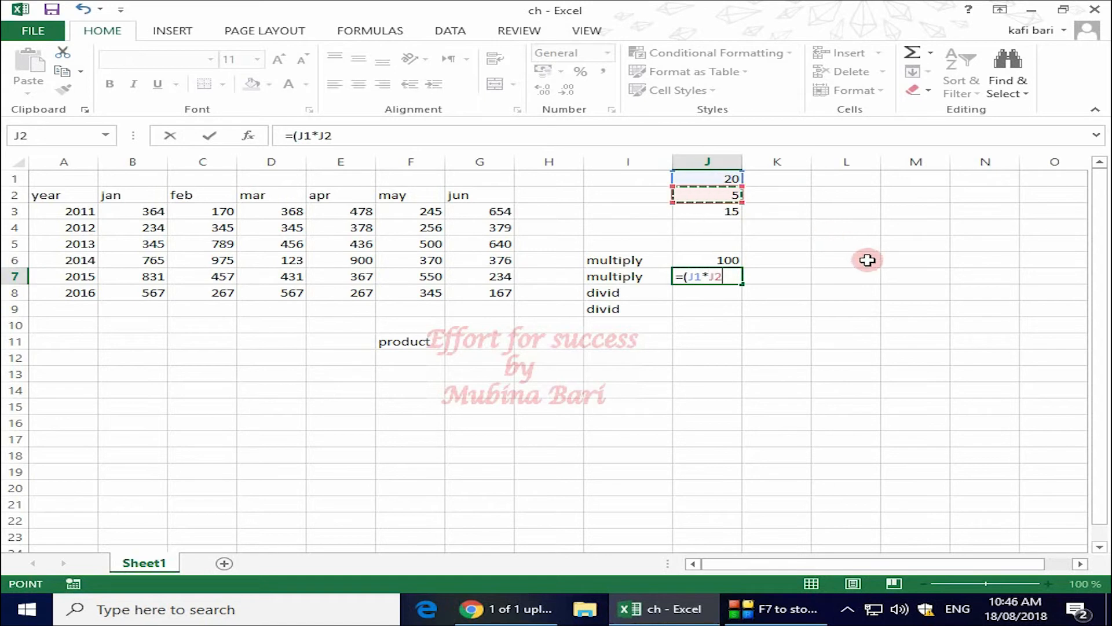
type(")")
key("Return")
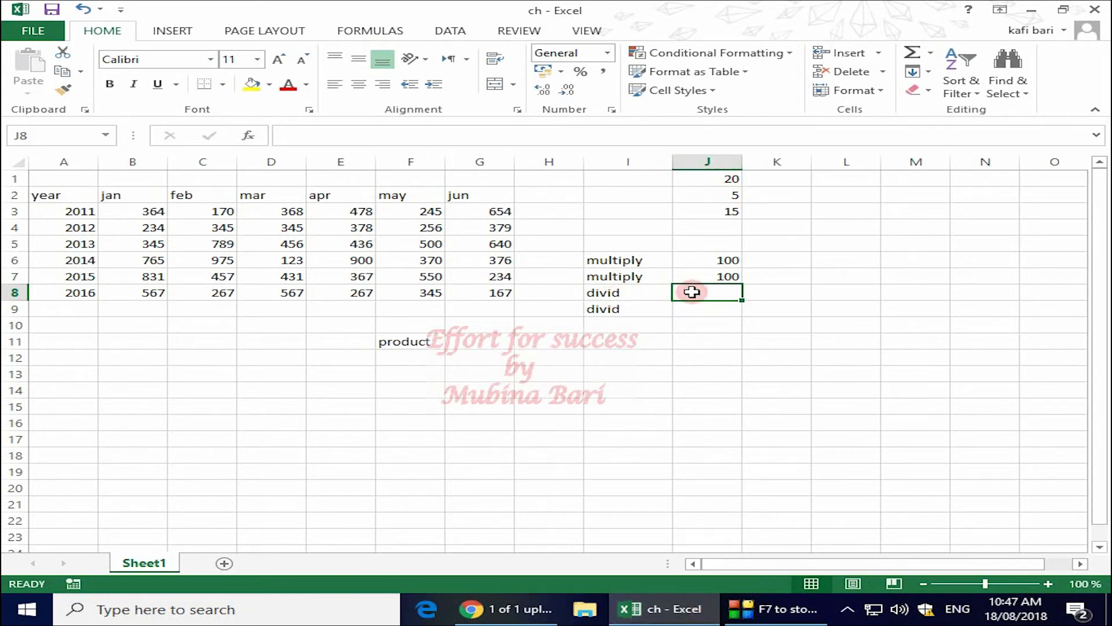
Enter the formula =(20/5) in J8 for the first division
type("=")
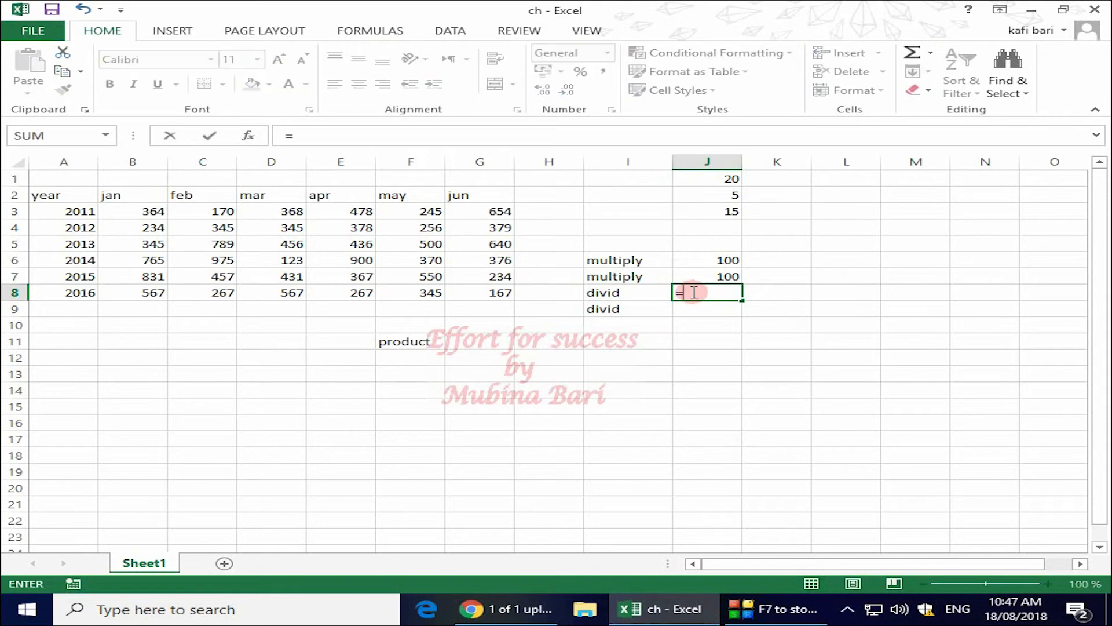
type("(20")
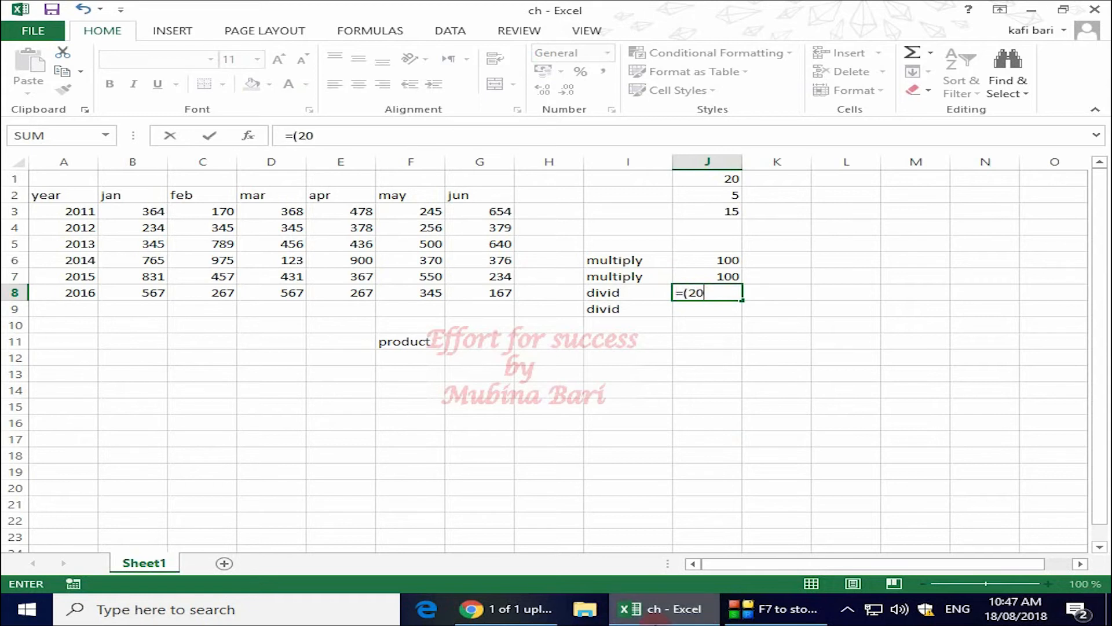
type("/5)")
key("Return")
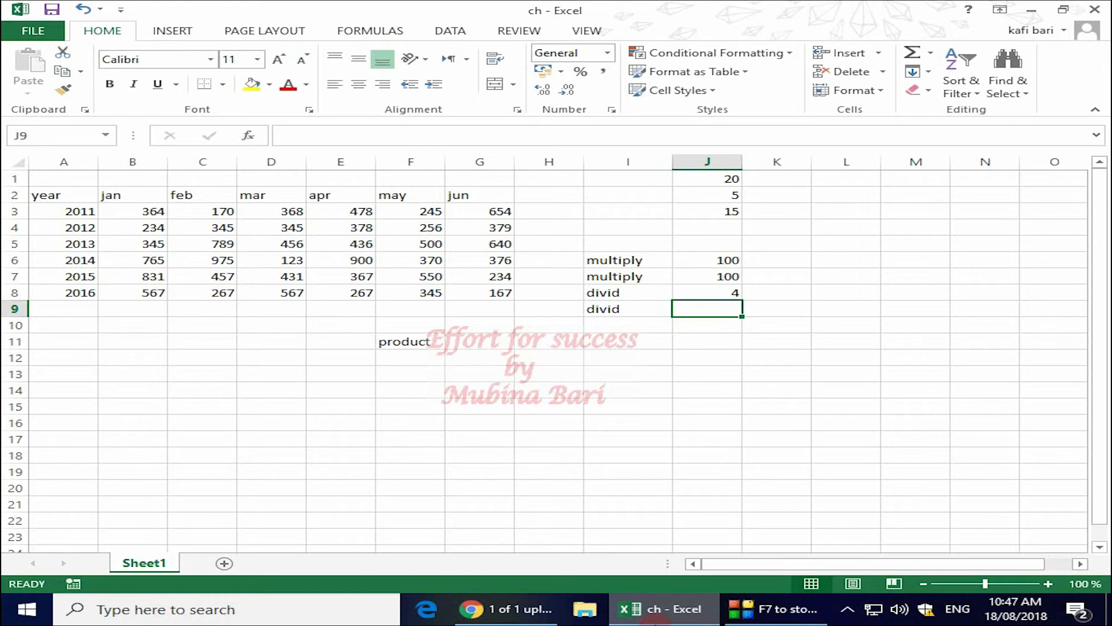
Enter the formula =(J1/J2) in J9 to divide by cell references
type("=(")
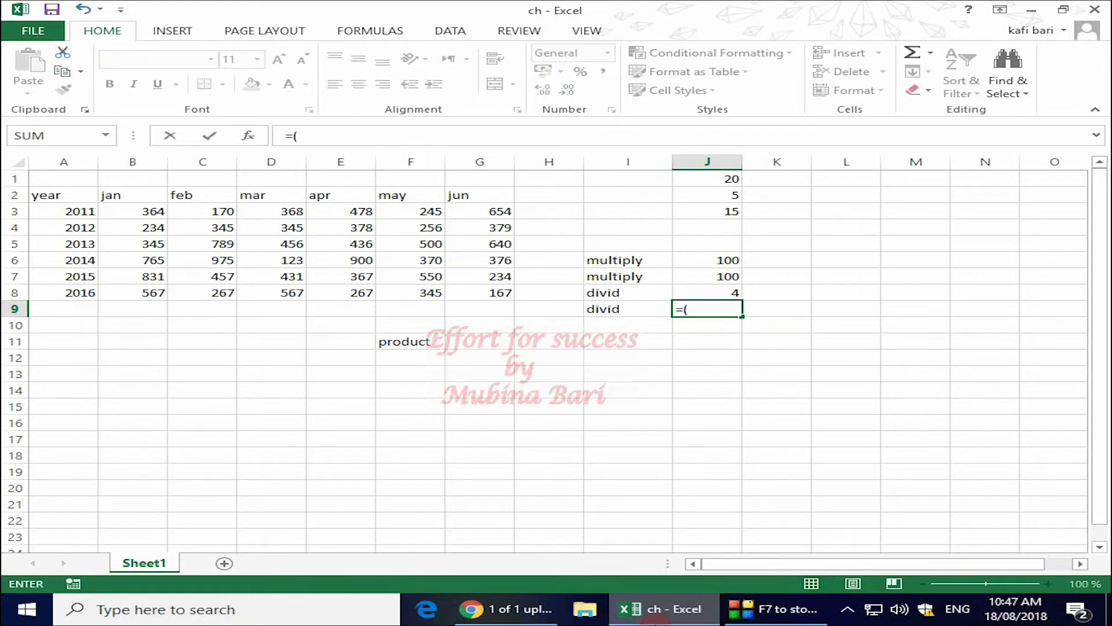
left_click(707, 178)
type("/")
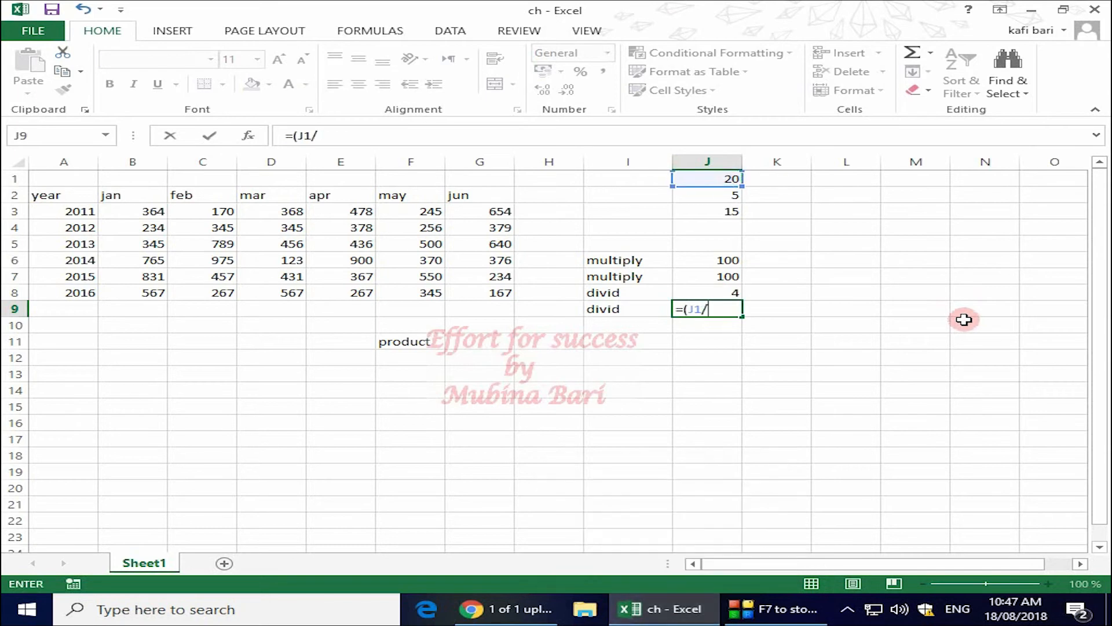
left_click(727, 196)
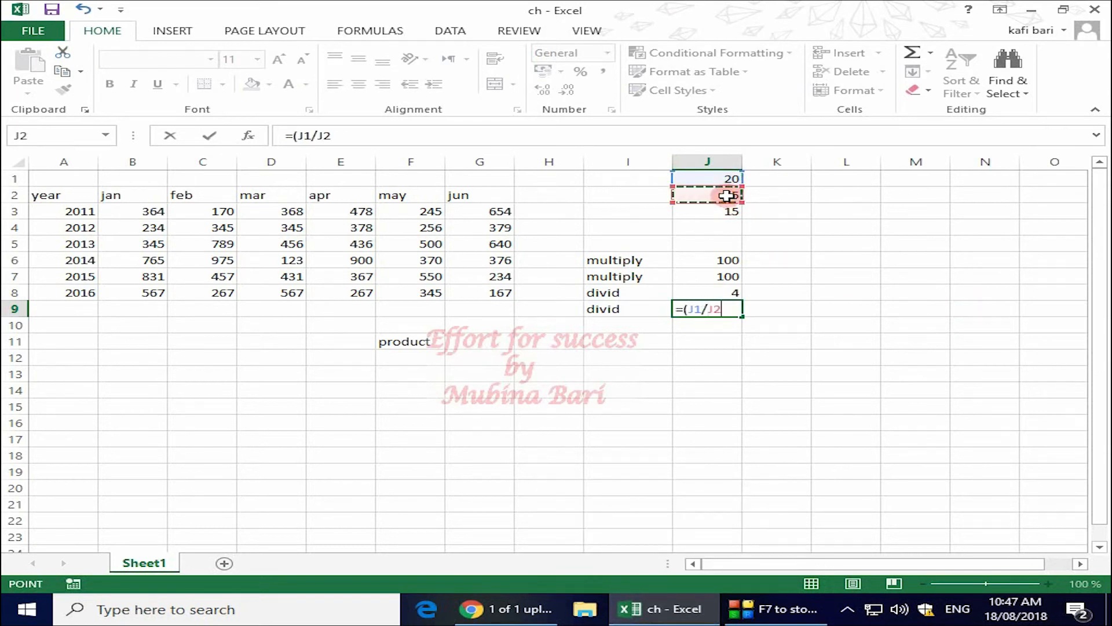
type(")")
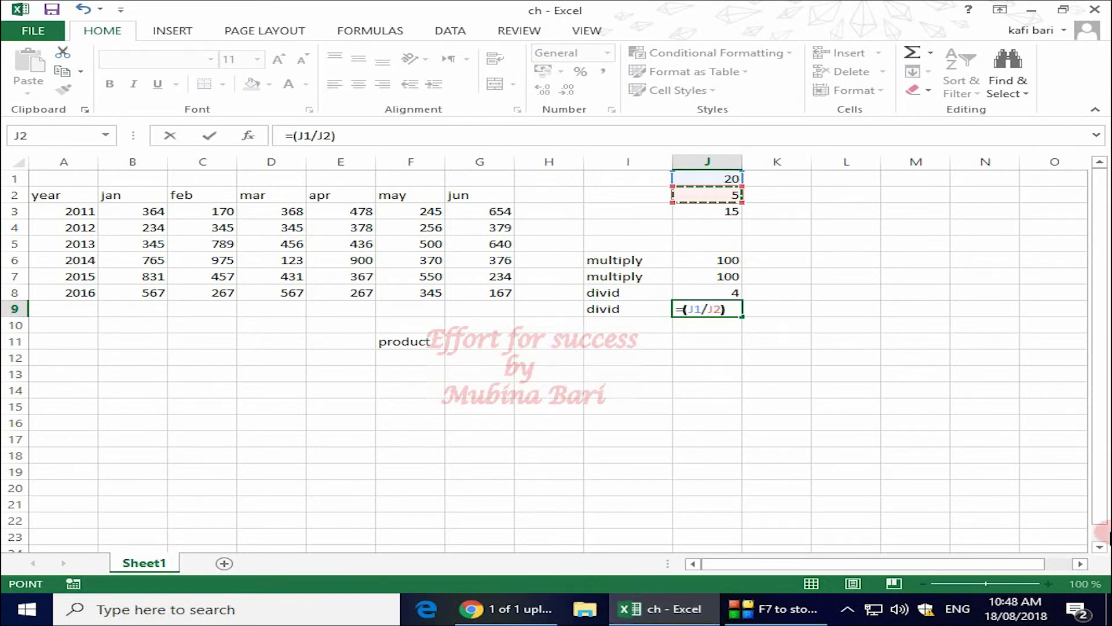
key("Return")
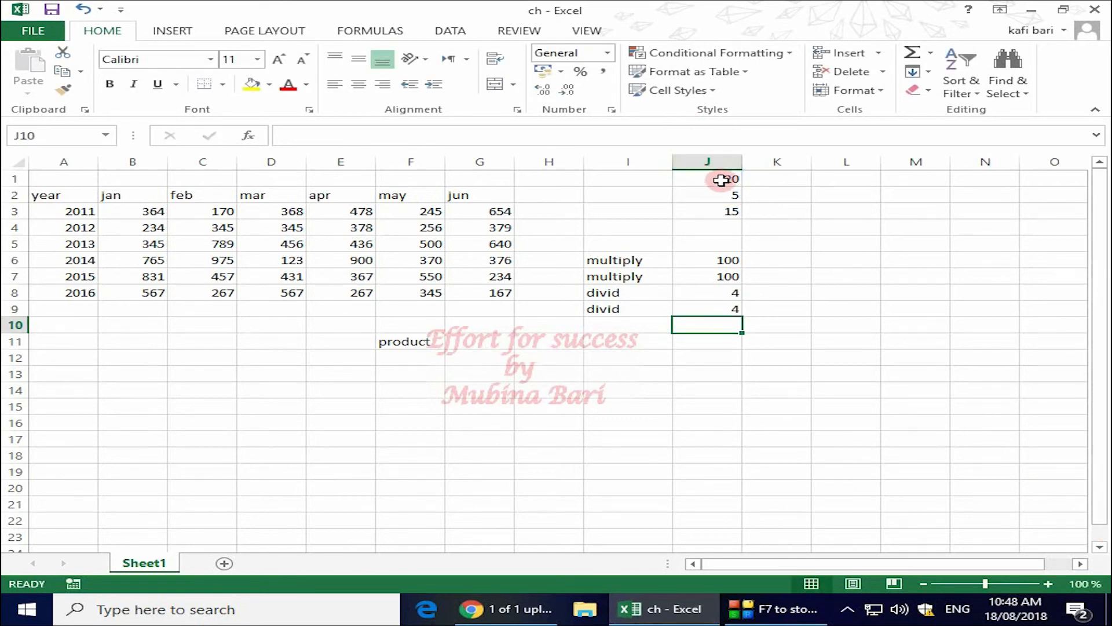
Change the value in cell J1 to 30
left_click(721, 180)
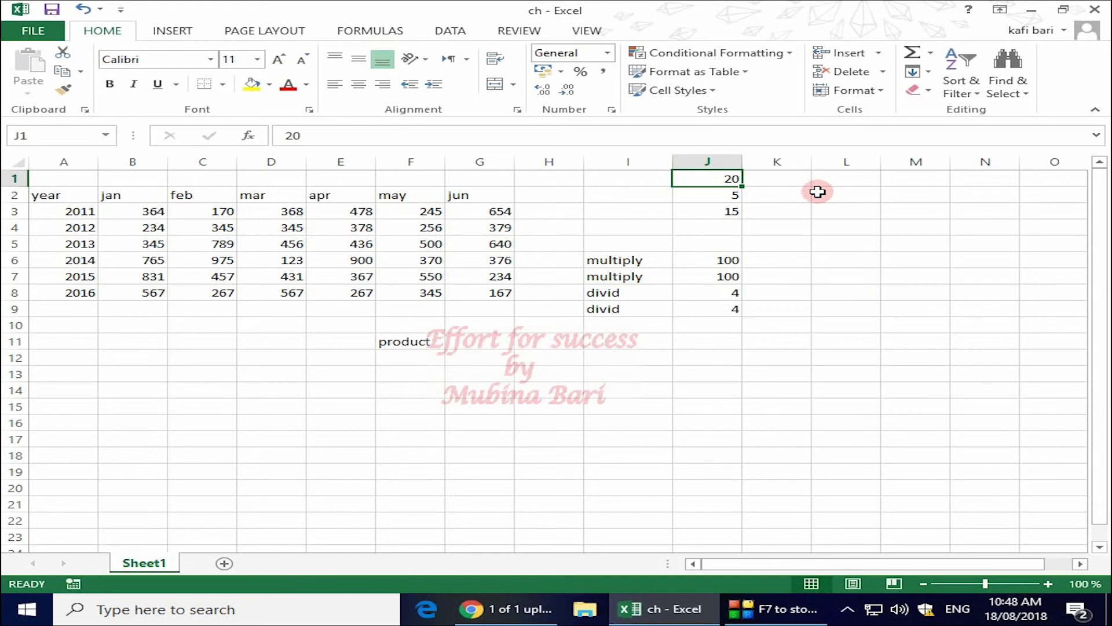
key("BackSpace")
type("30")
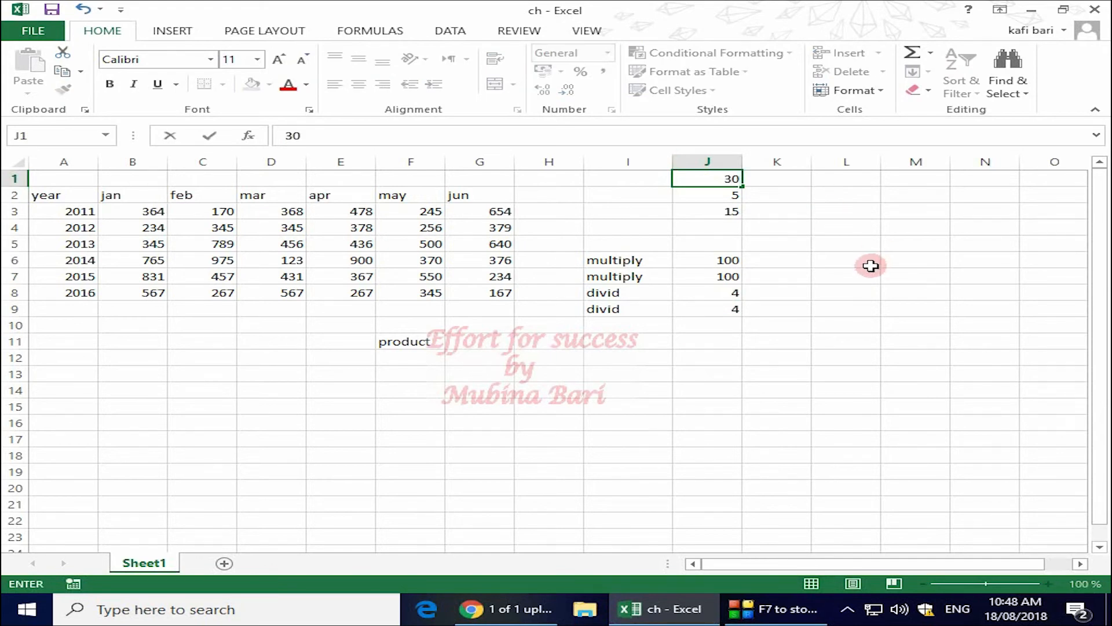
left_click(870, 264)
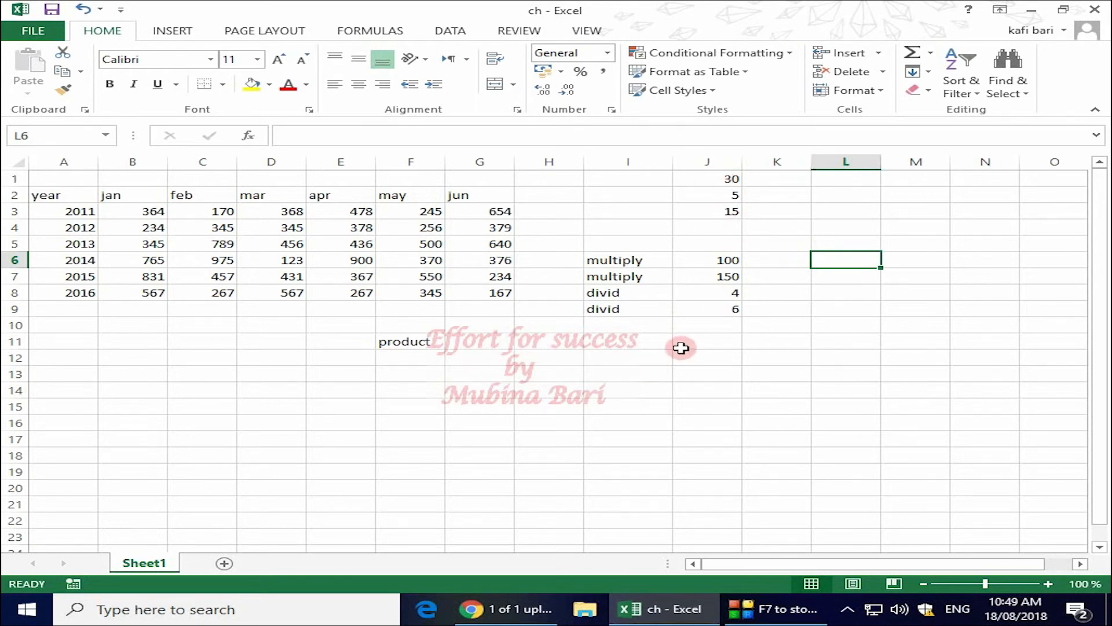
Enter the formula =(J1*J2*J3) in J11 to multiply the three values in column J
left_click(687, 342)
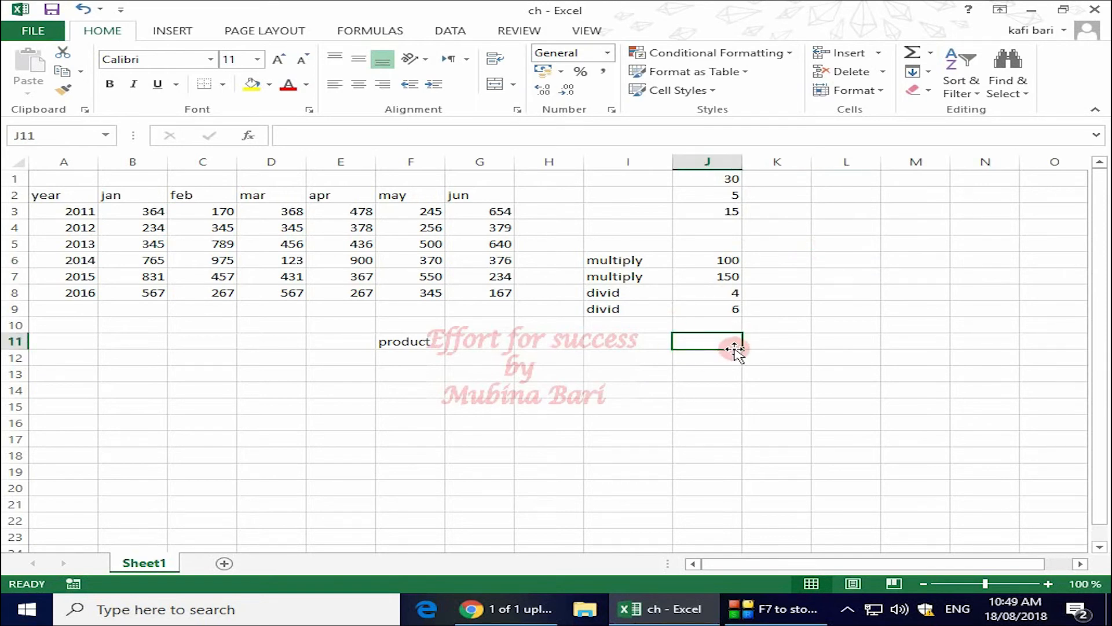
type("=")
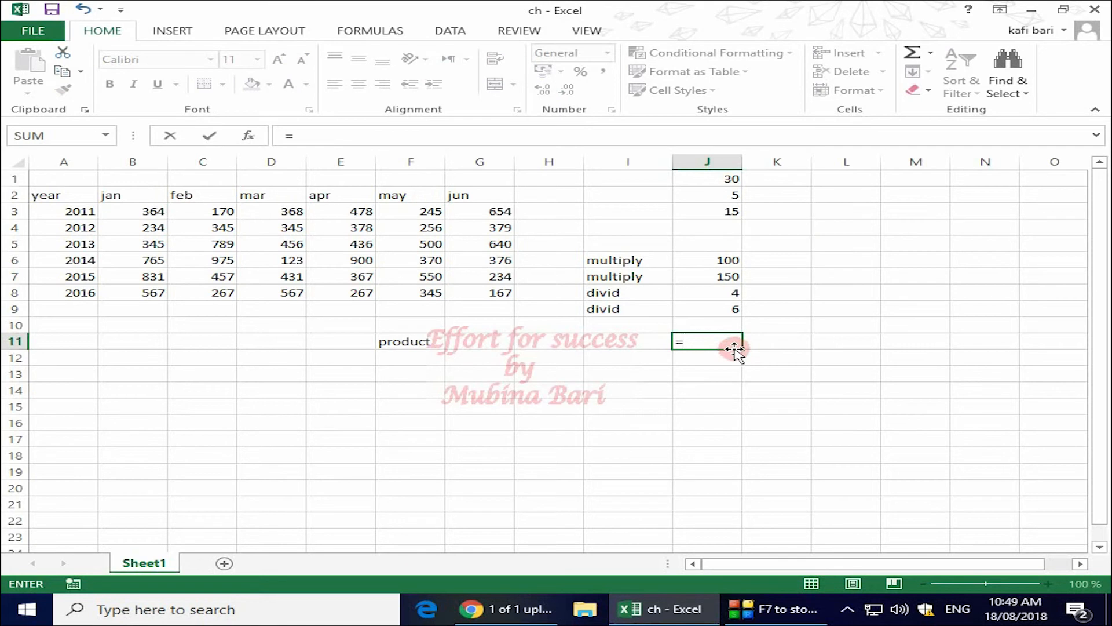
type("(")
left_click(737, 181)
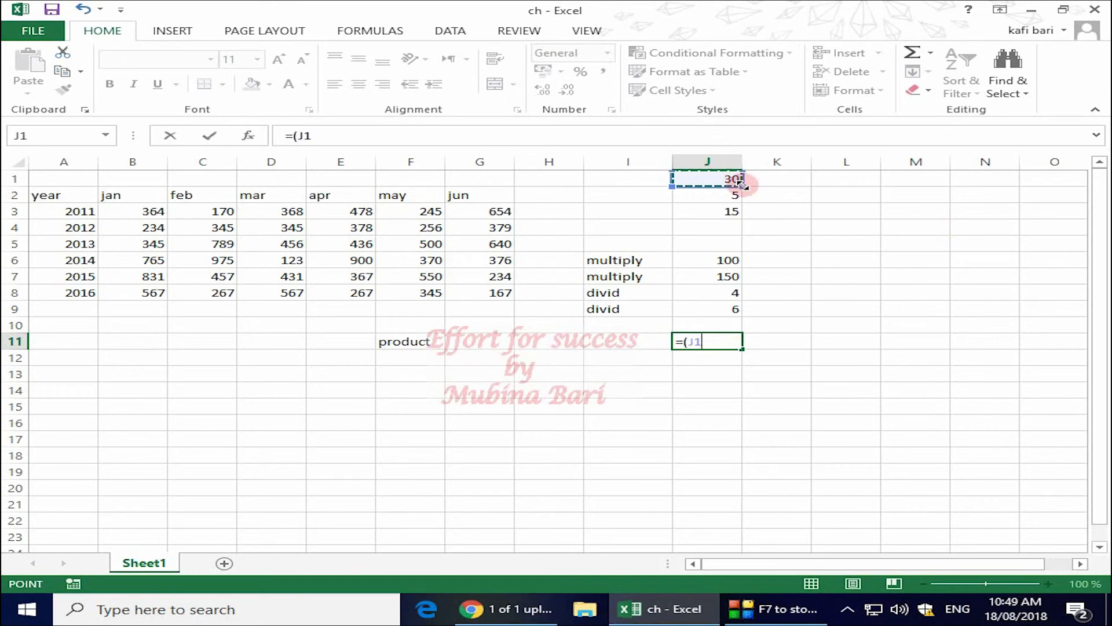
type("*")
left_click(702, 195)
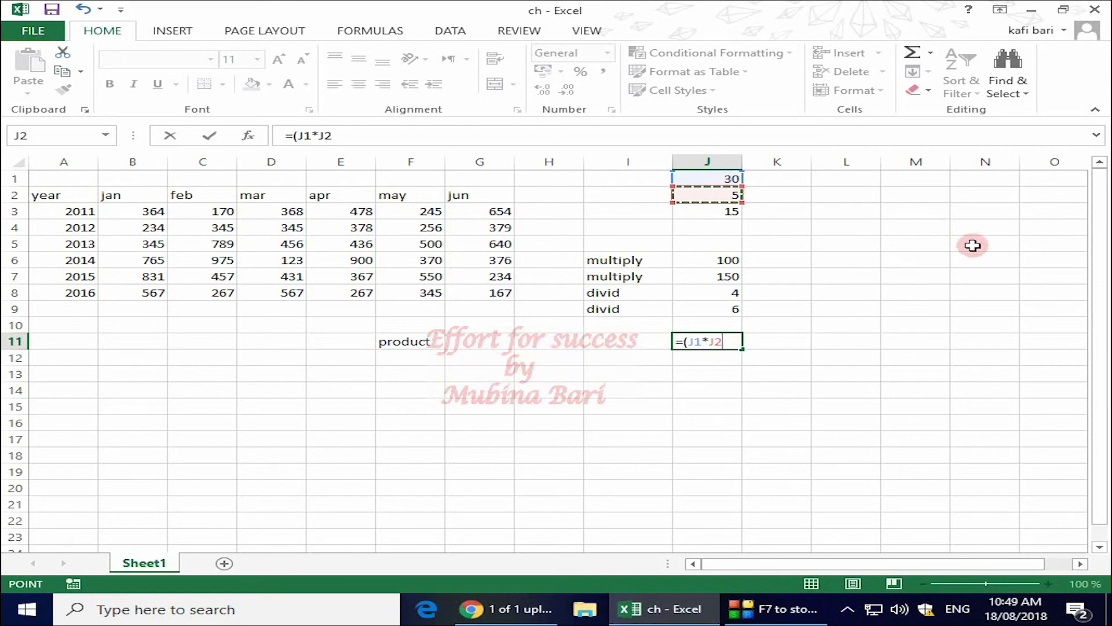
type("*")
left_click(742, 212)
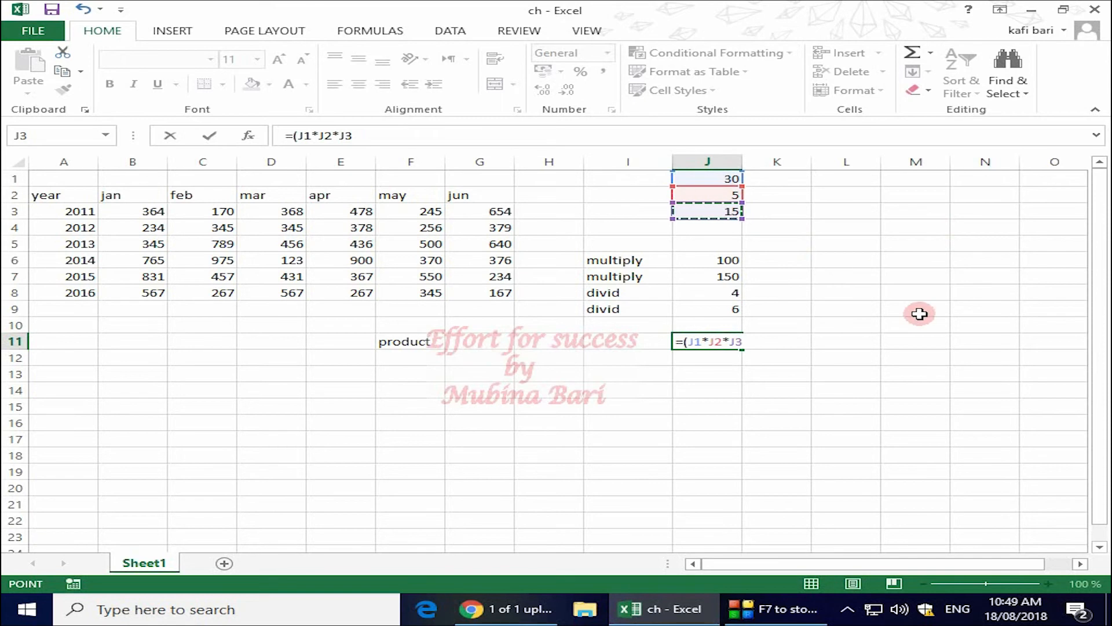
type(")")
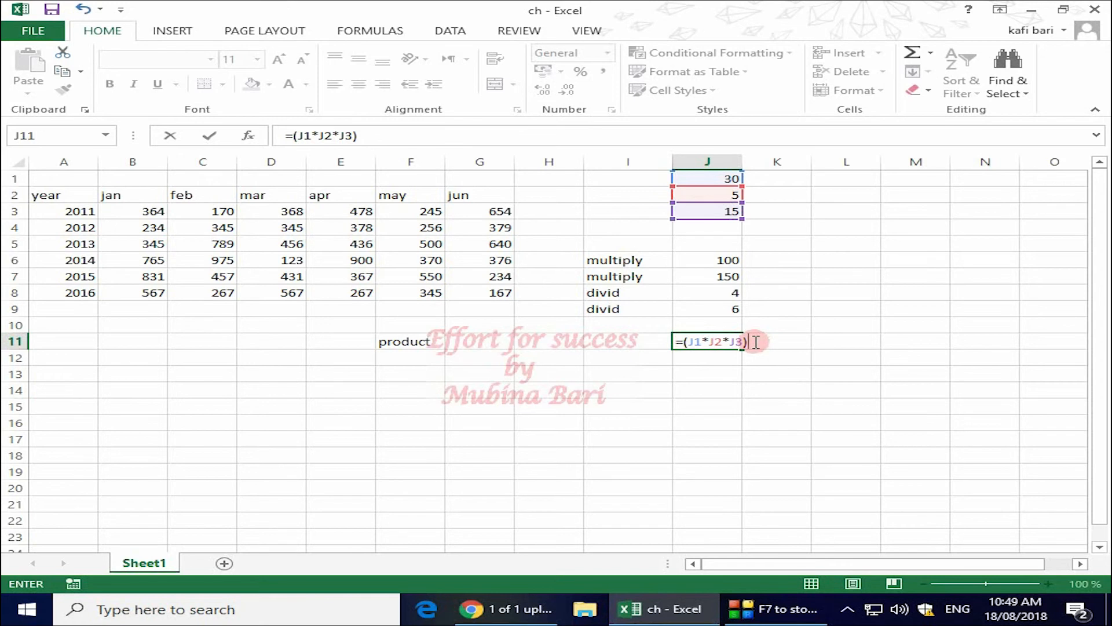
key("Return")
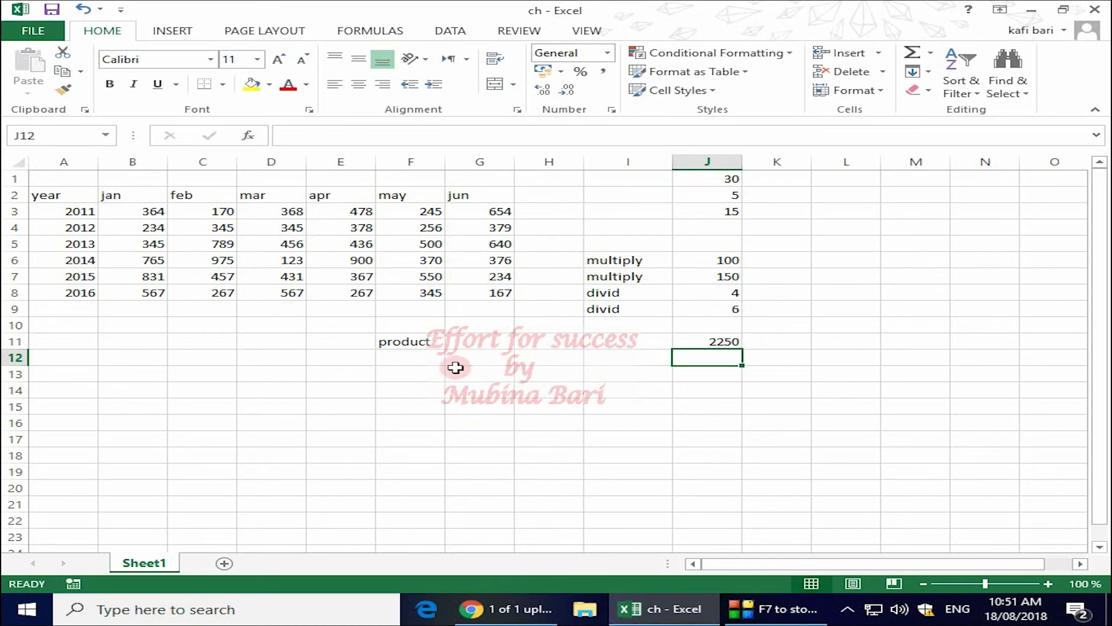
Calculate the product of the jun values in G11 with the formula =PRODUCT(G3:G8)
left_click(467, 342)
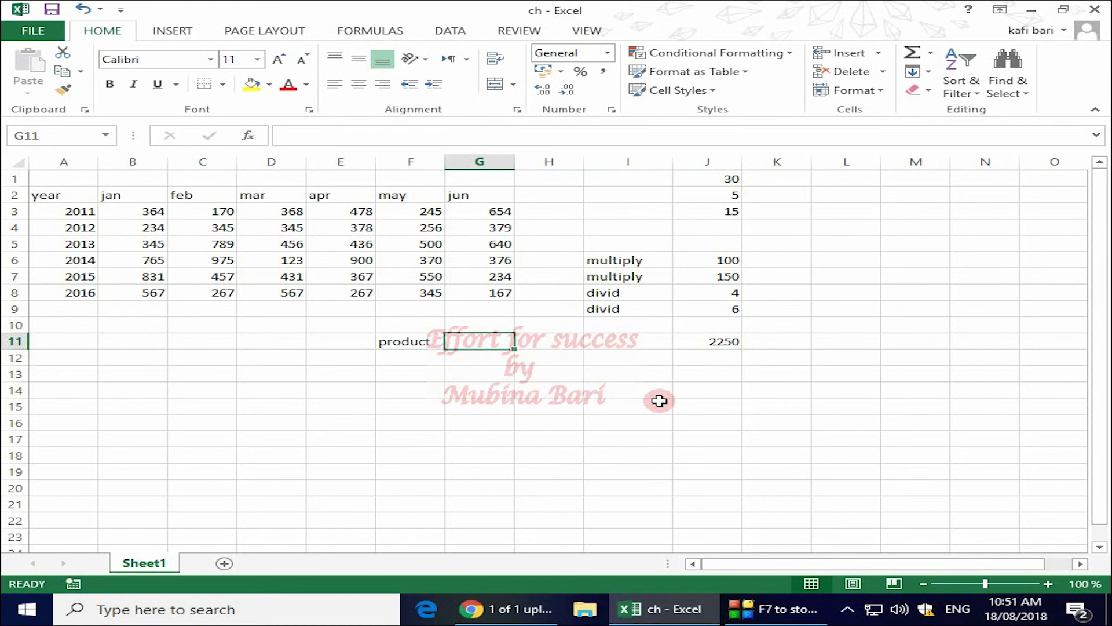
type("=")
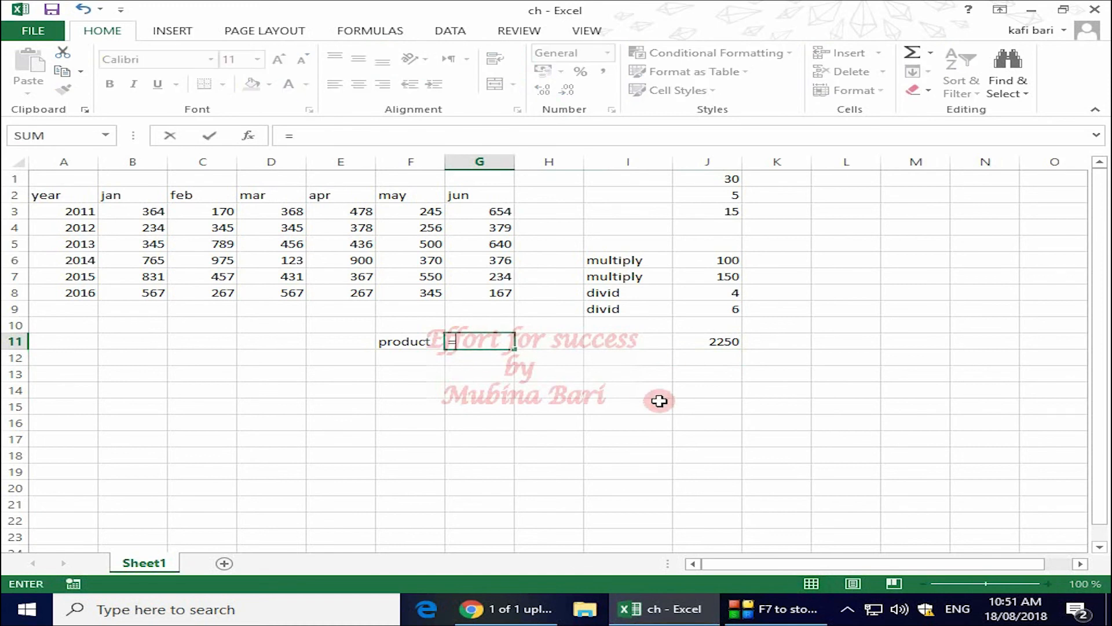
type("p")
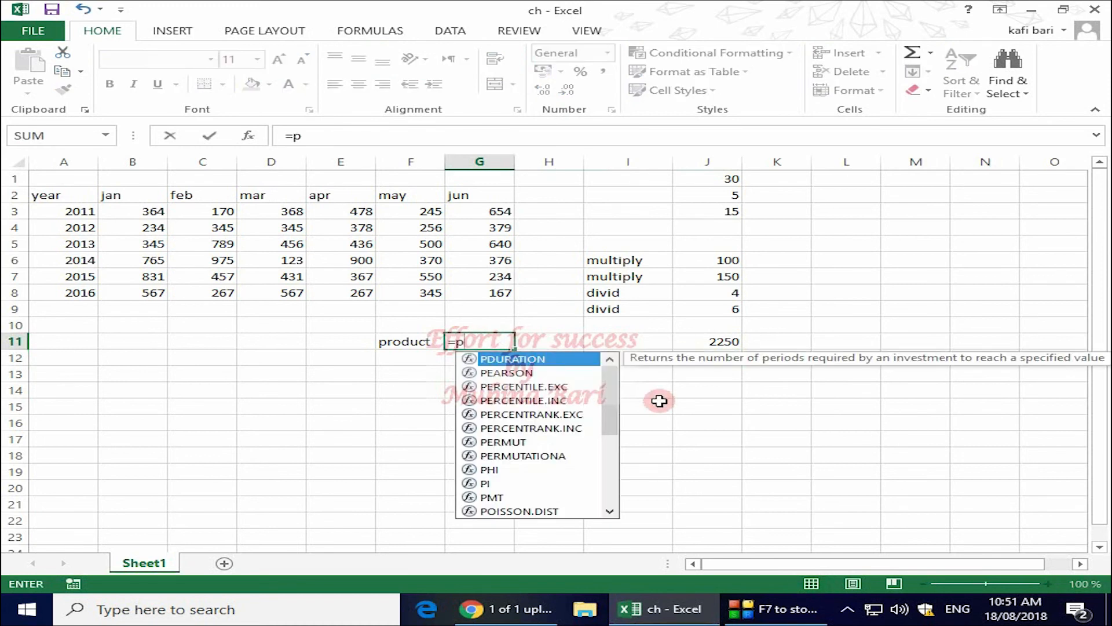
type("roduct")
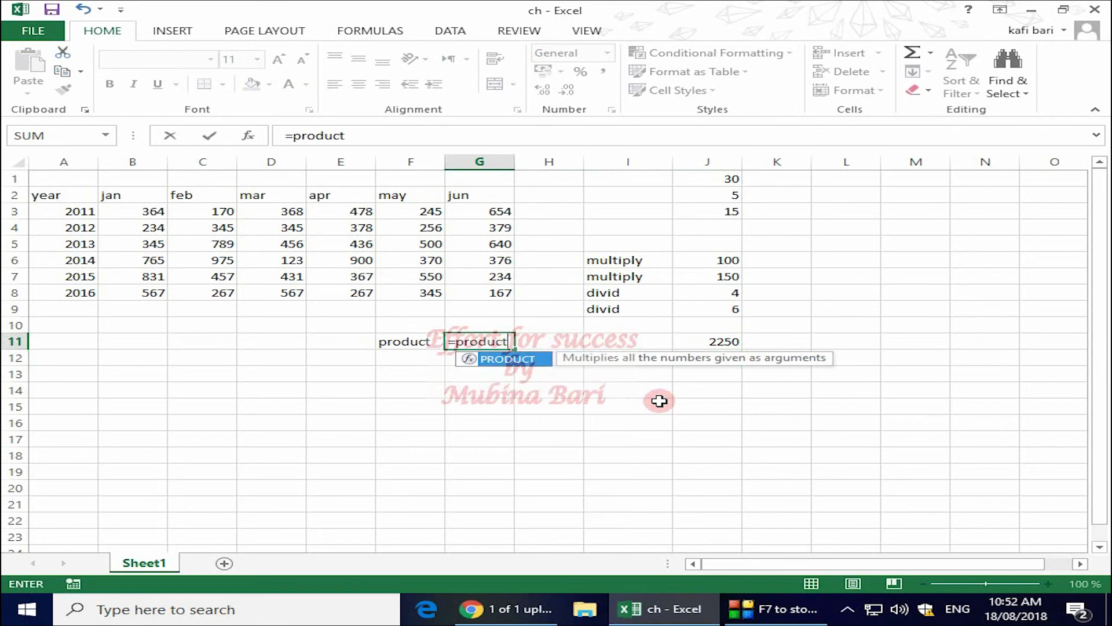
type("(")
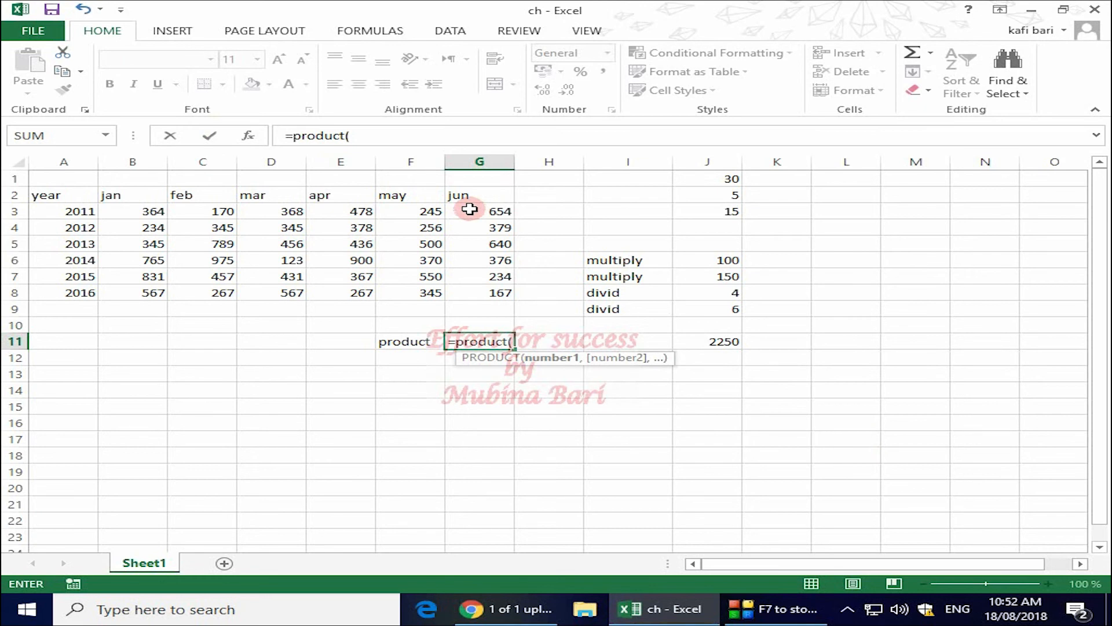
left_click_drag(470, 209, 477, 293)
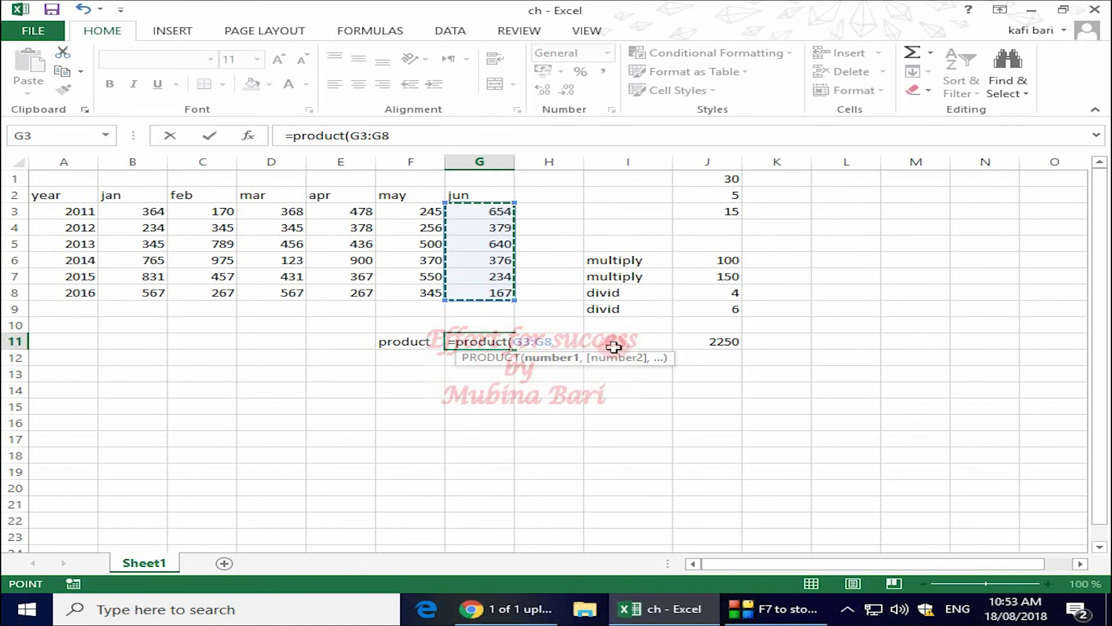
type(")")
key("Return")
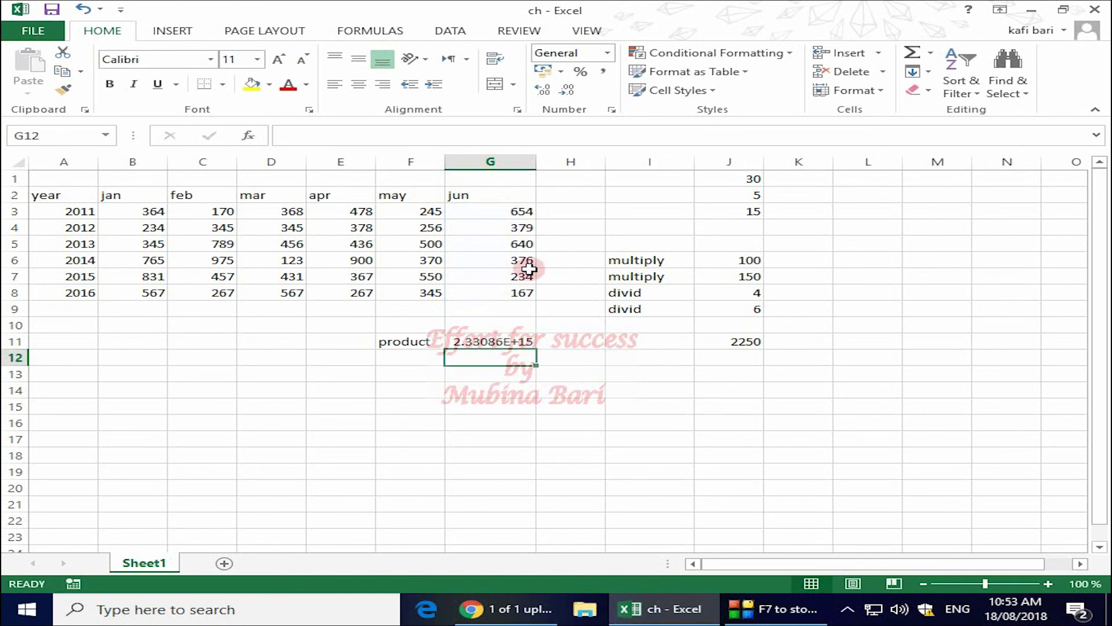
Clear the product label and its result from F11:G11
left_click_drag(440, 343, 499, 342)
key("Delete")
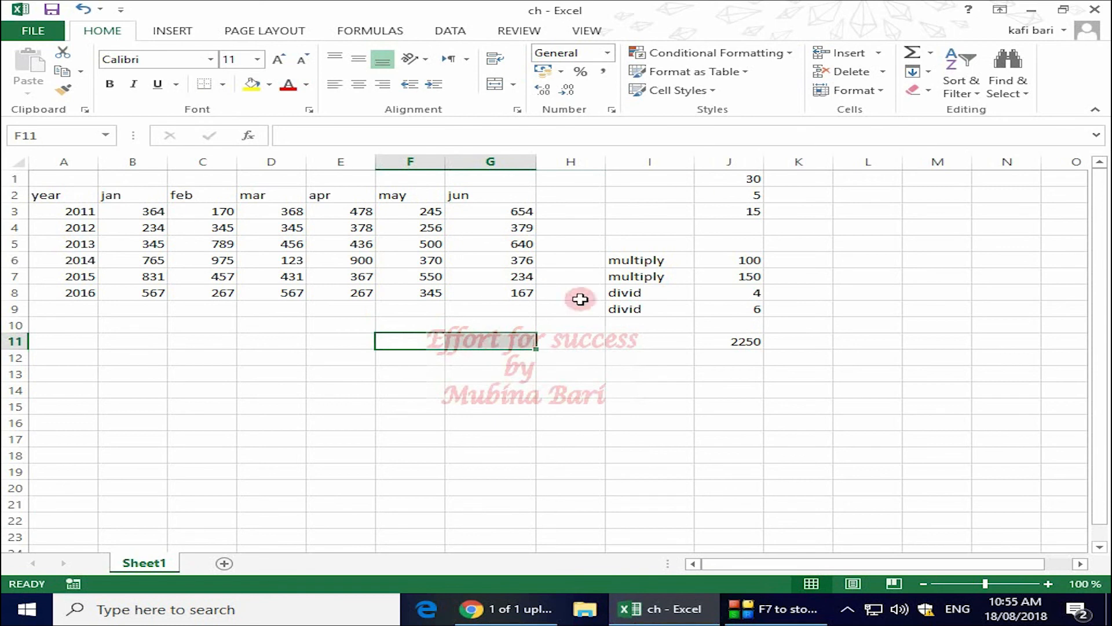
left_click(591, 373)
Clear the multiply and divid labels and all formula results from I6:J12
left_click_drag(614, 255, 739, 351)
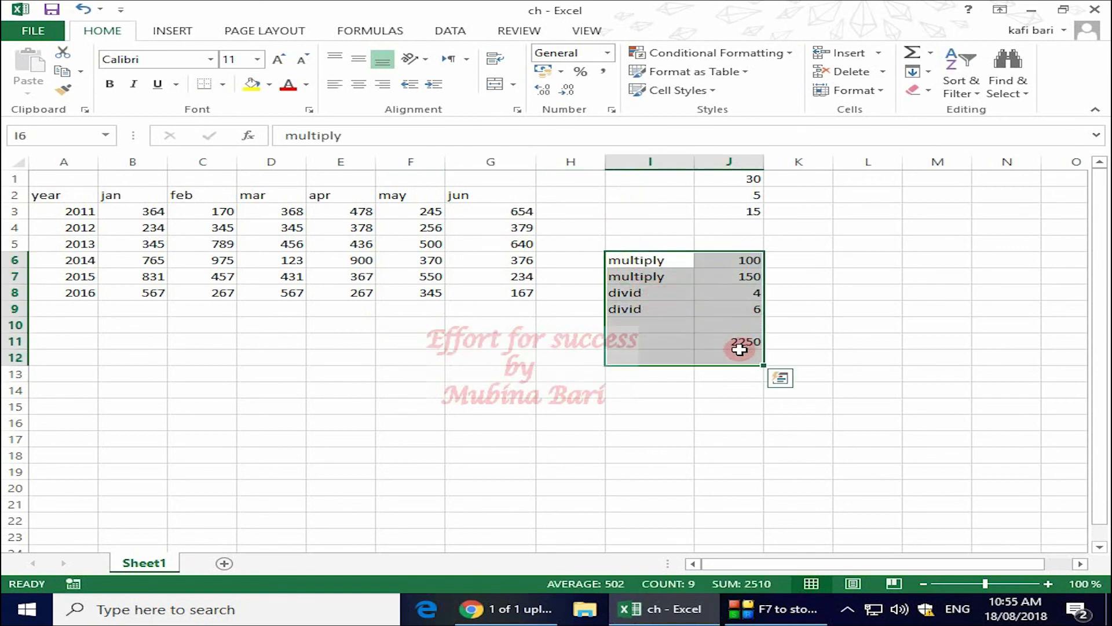
key("Delete")
left_click(840, 341)
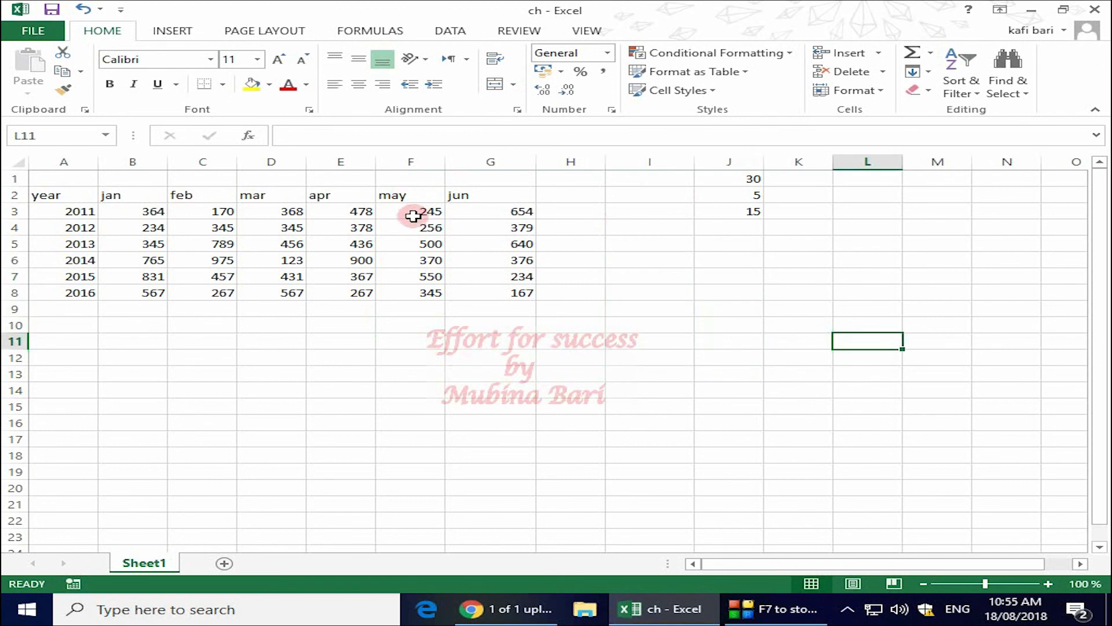
Enter =PRODUCT(F3:G3) in H3 and fill it down to H8 to multiply may by jun for each year
left_click(553, 209)
double_click(547, 209)
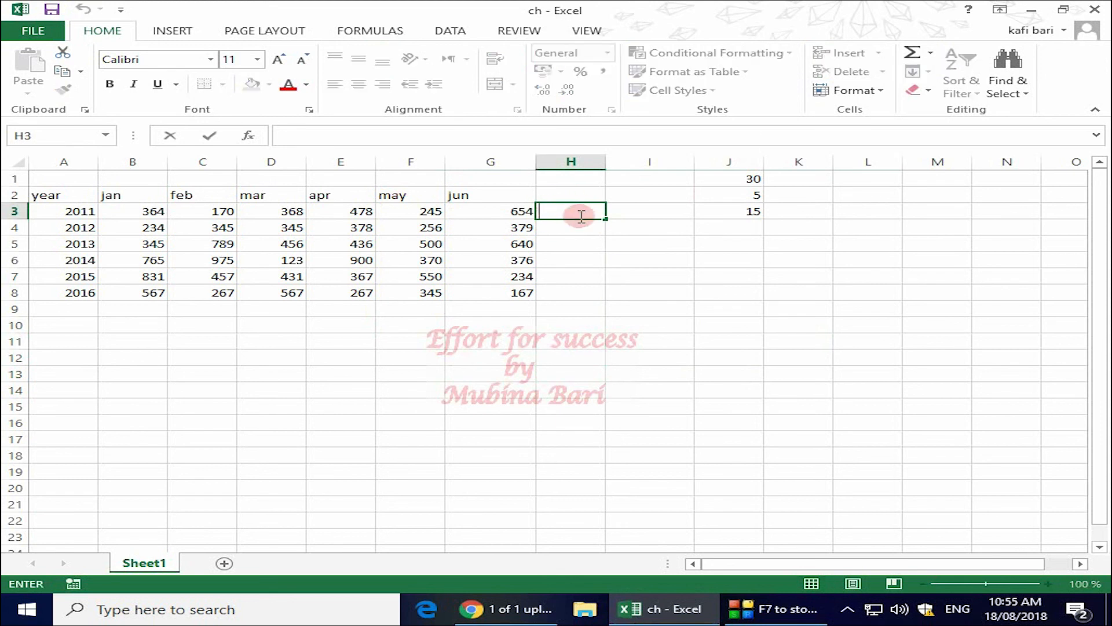
type("=")
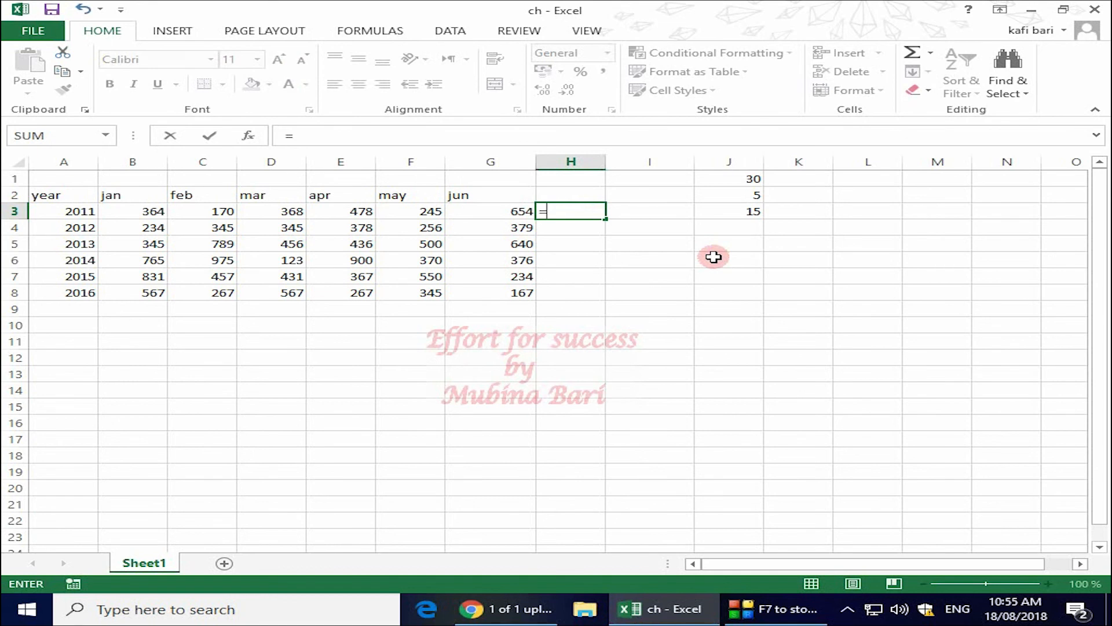
type("product(")
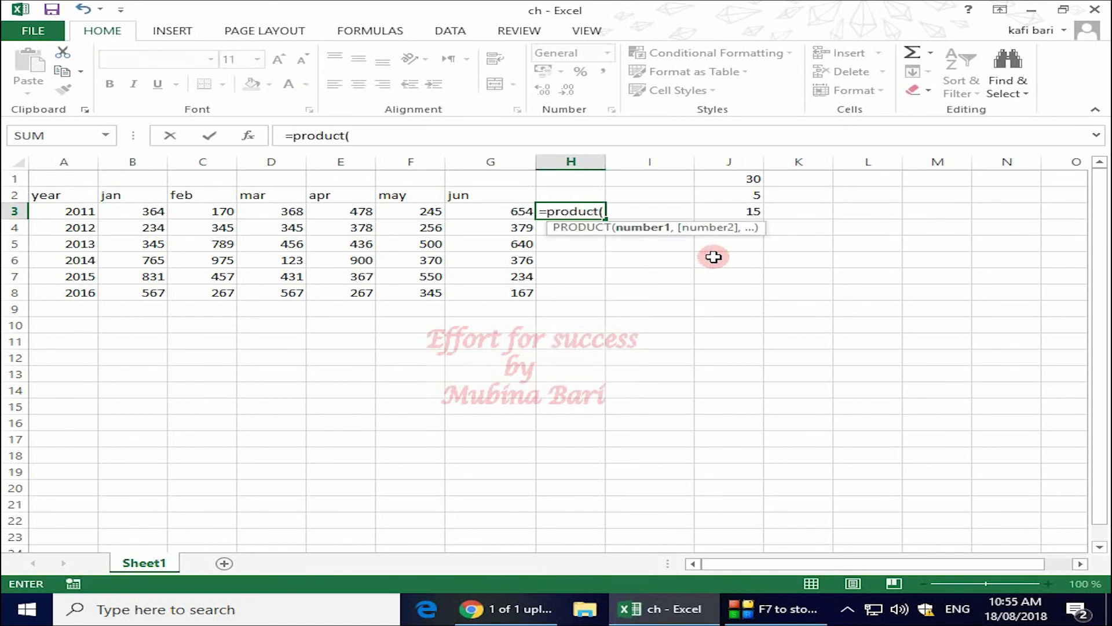
left_click_drag(406, 211, 478, 219)
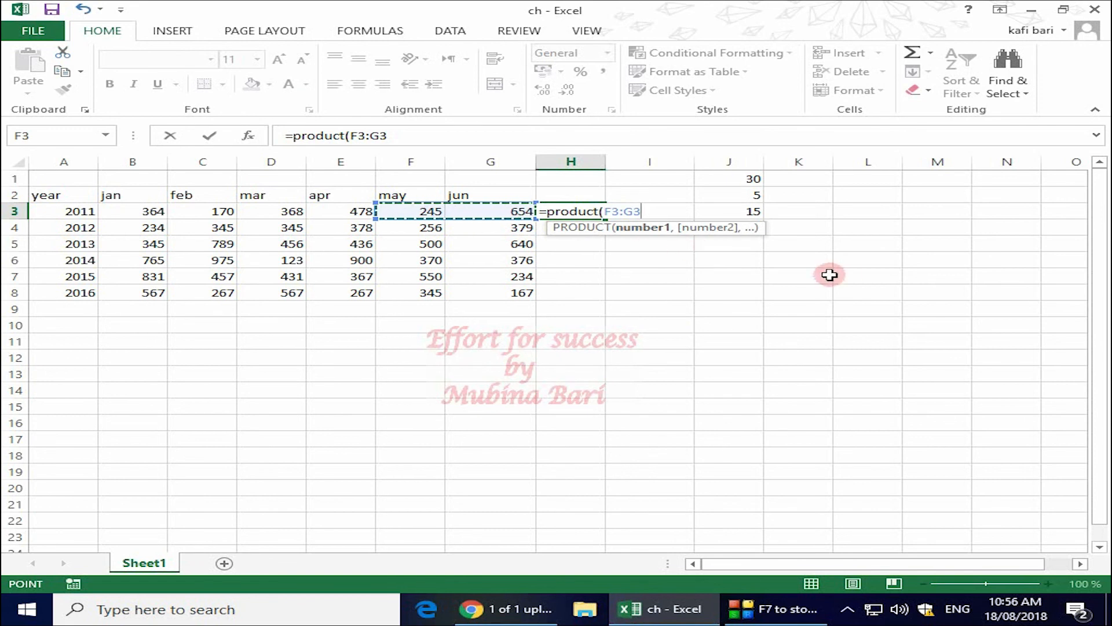
key("Return")
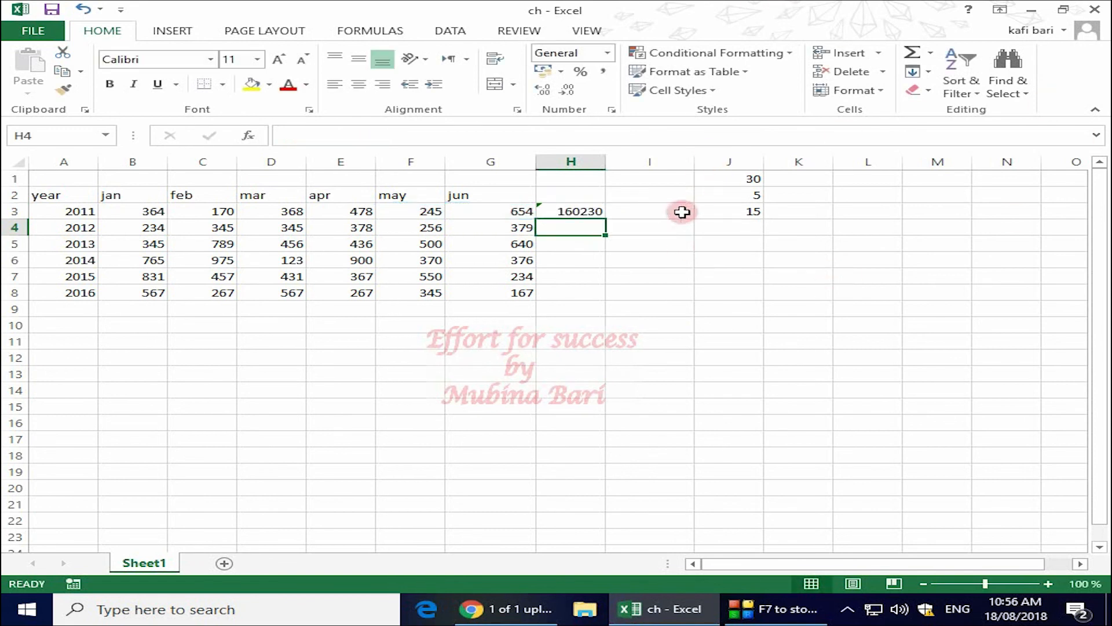
left_click(578, 212)
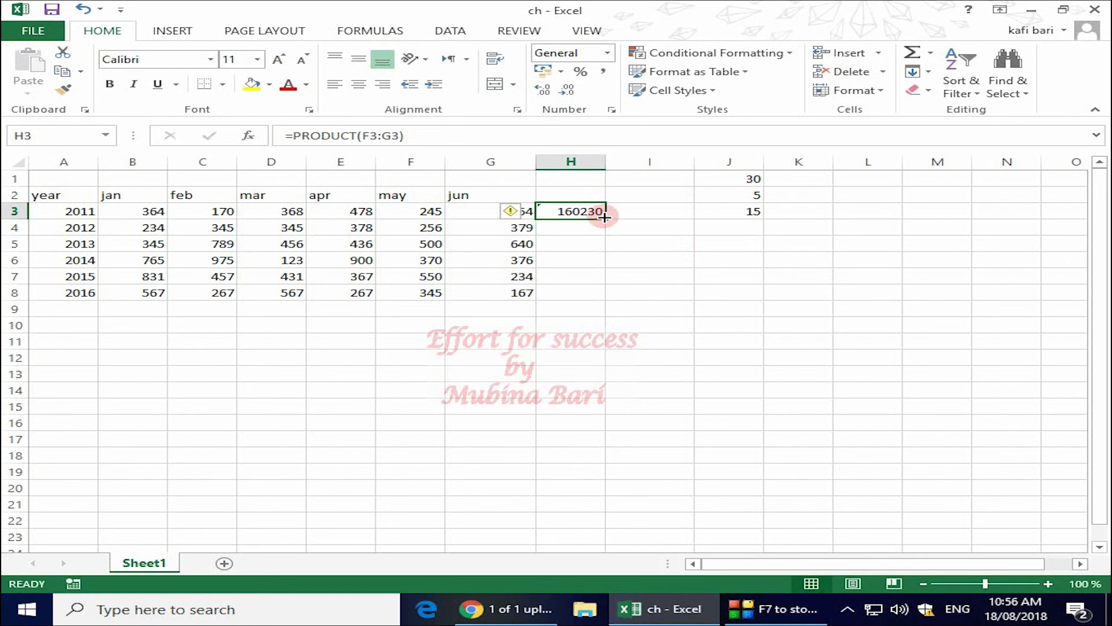
double_click(606, 219)
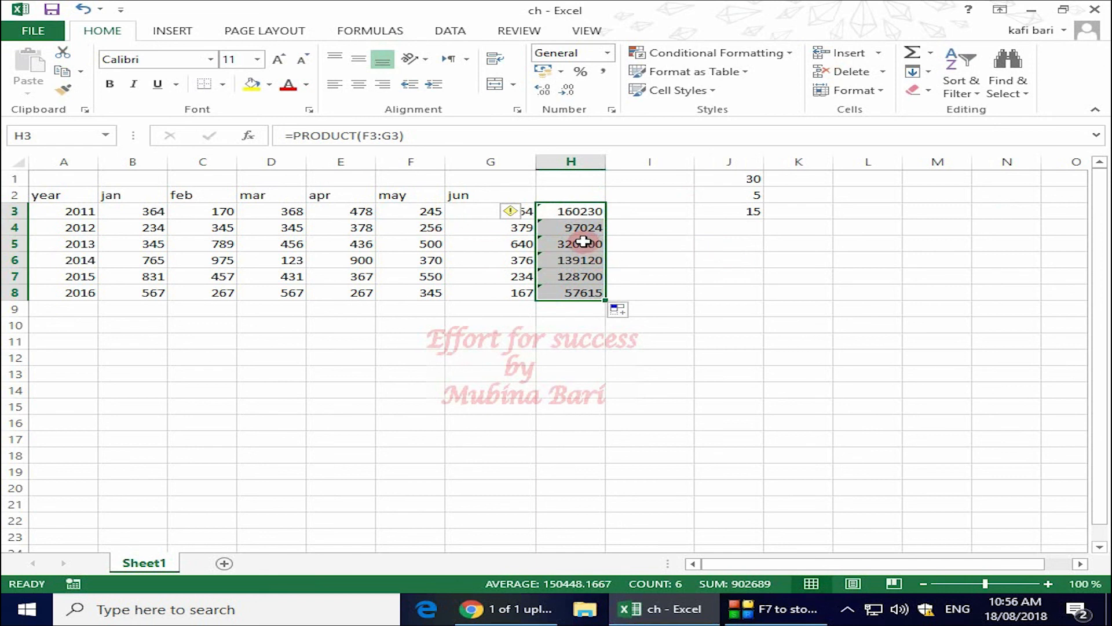
Clear the may-by-jun products from H3:H8
key("Delete")
left_click(655, 215)
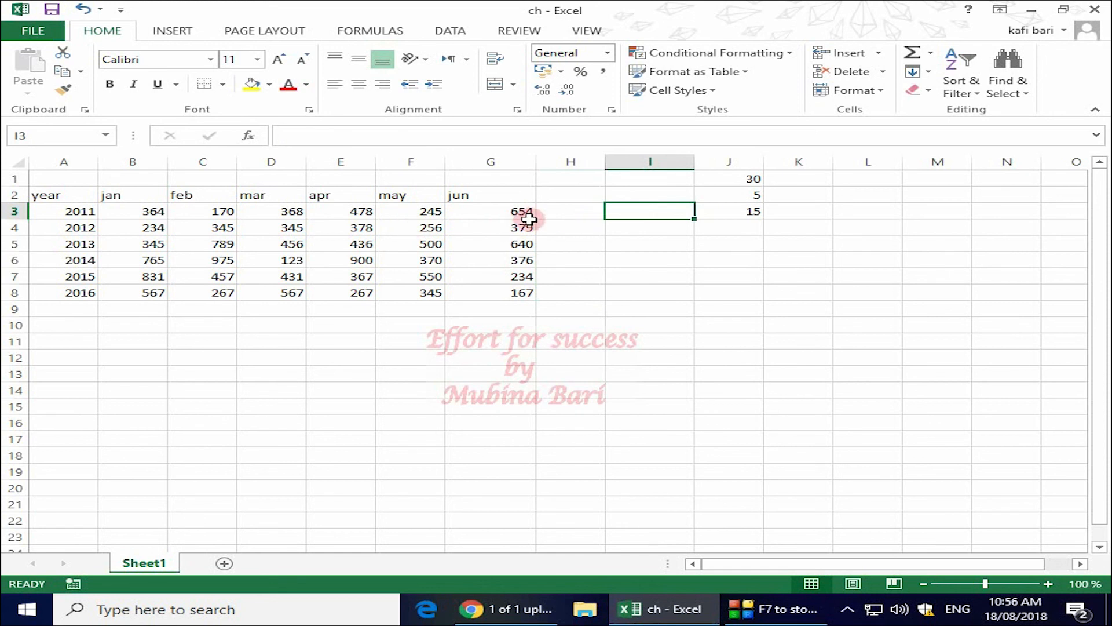
Enter =(F3/G3) in H3 and fill it down to H8 to divide may by jun for each year
left_click(559, 212)
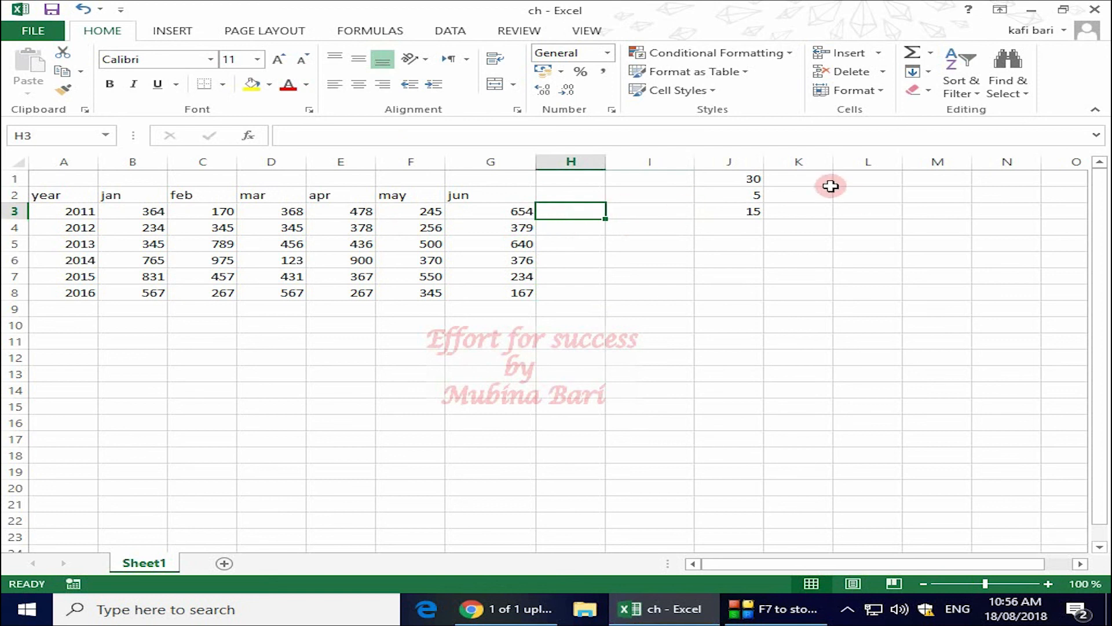
type("=(")
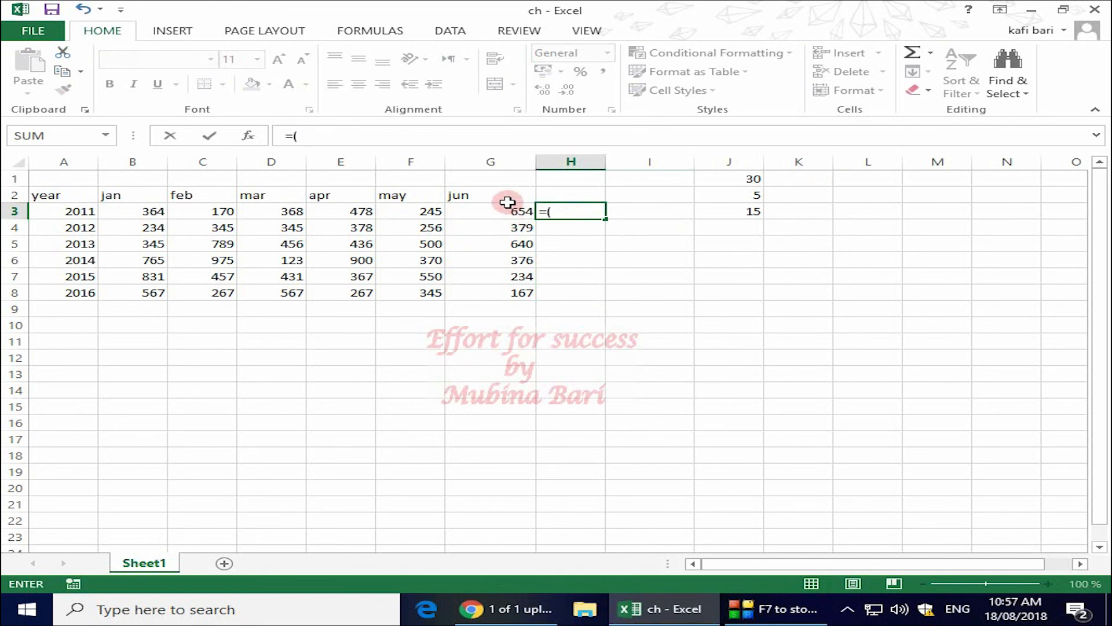
left_click(414, 214)
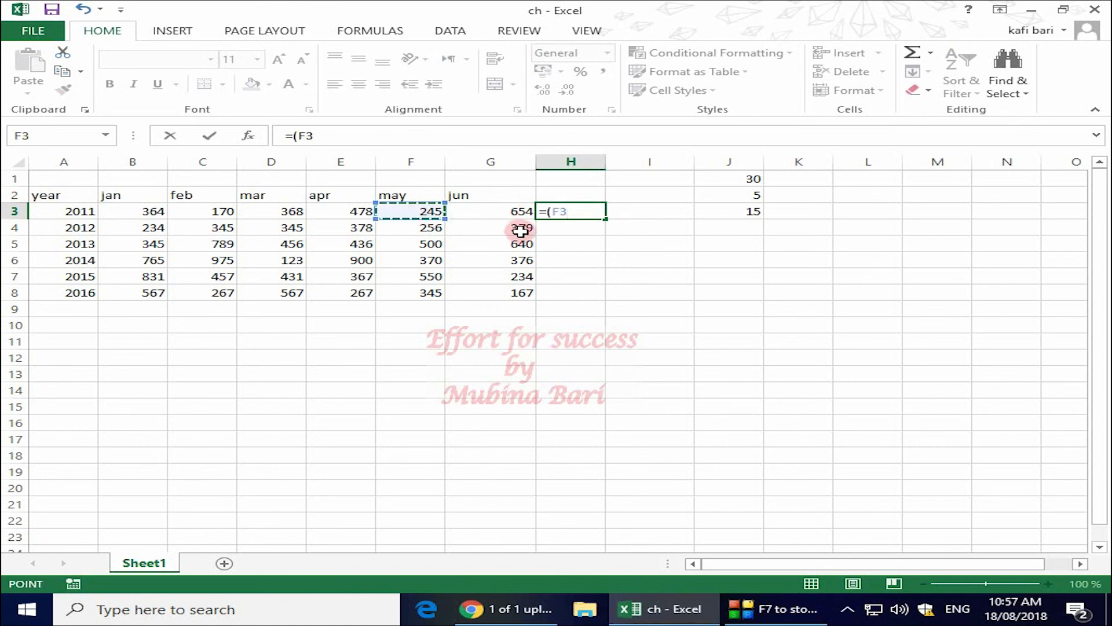
type("/")
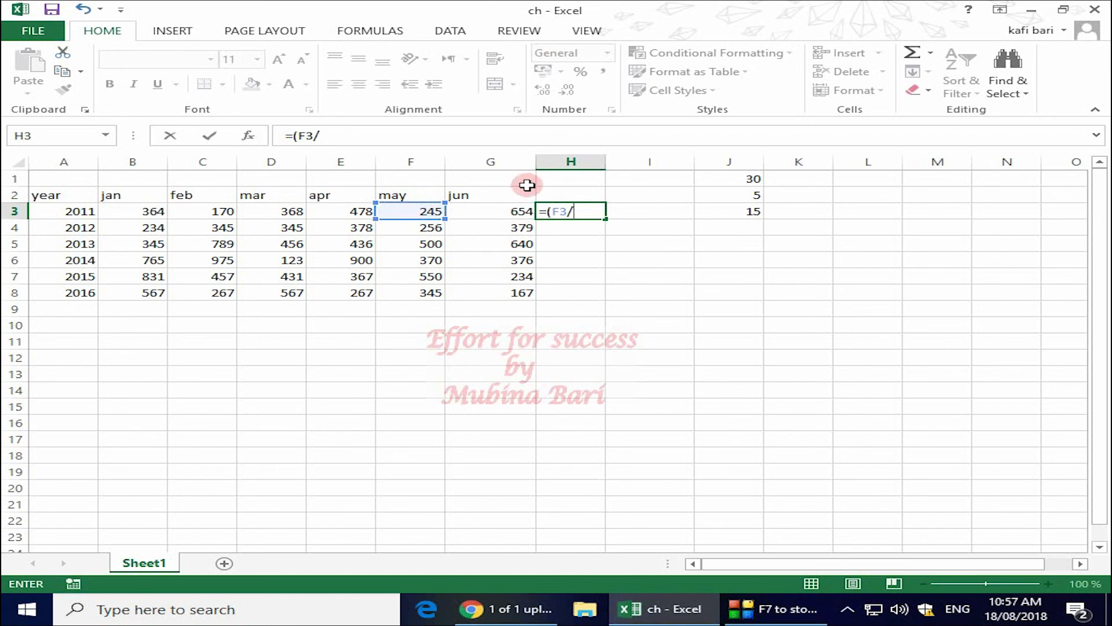
left_click(511, 212)
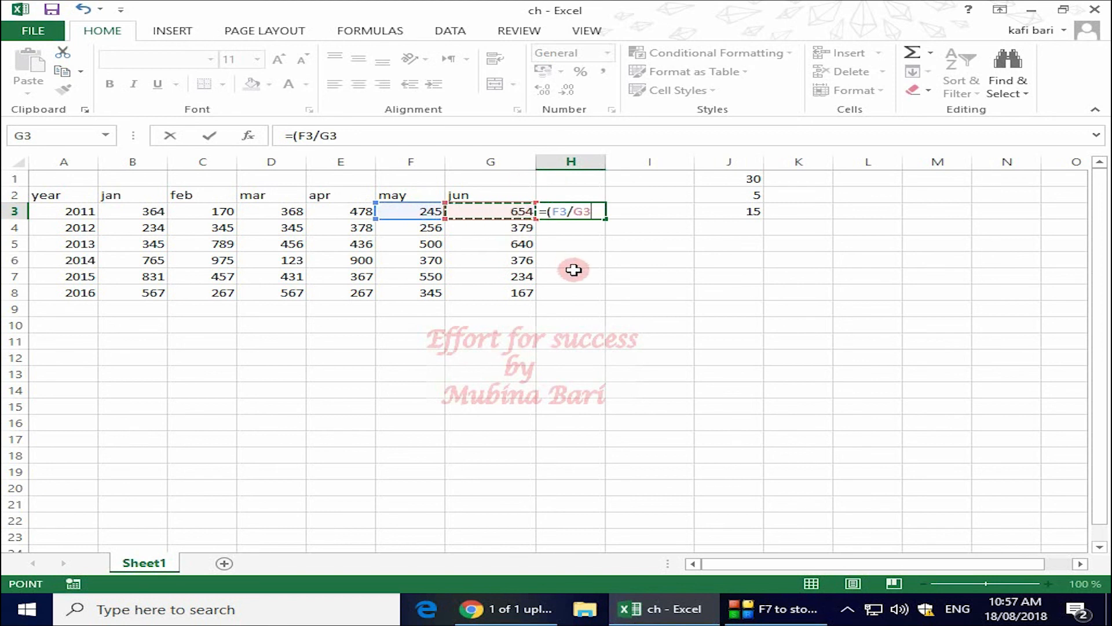
type(")")
key("Return")
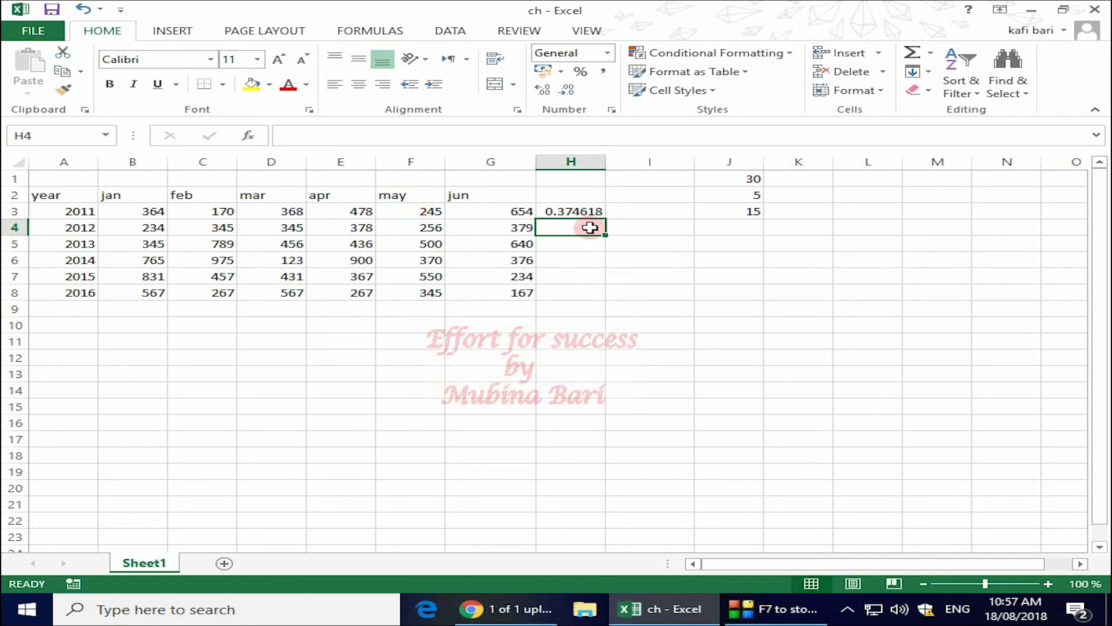
left_click(579, 212)
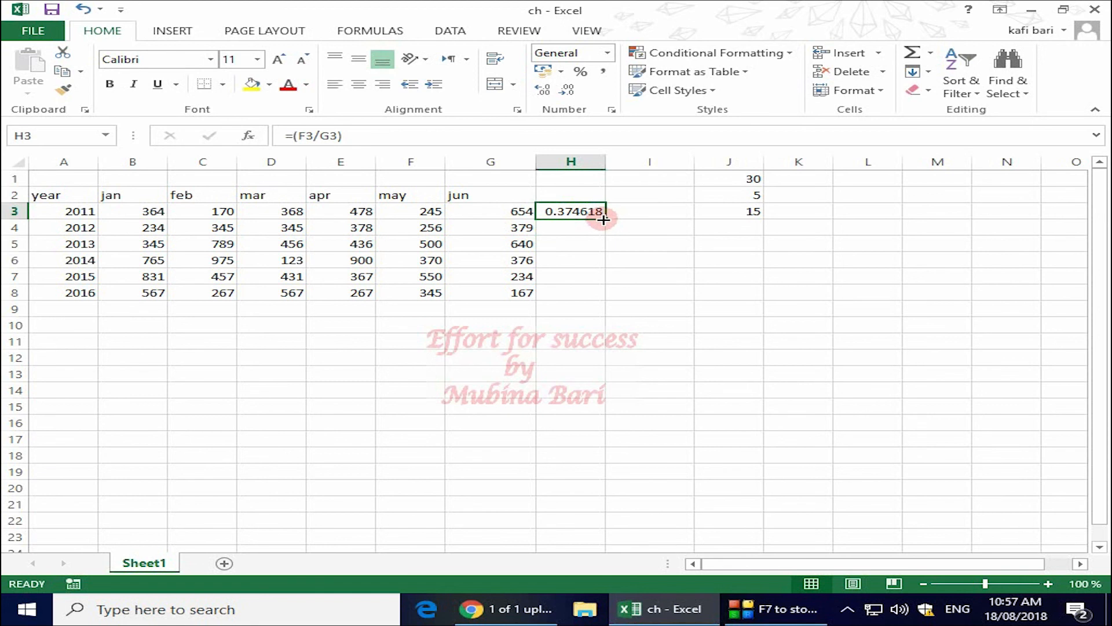
left_click_drag(606, 218, 603, 297)
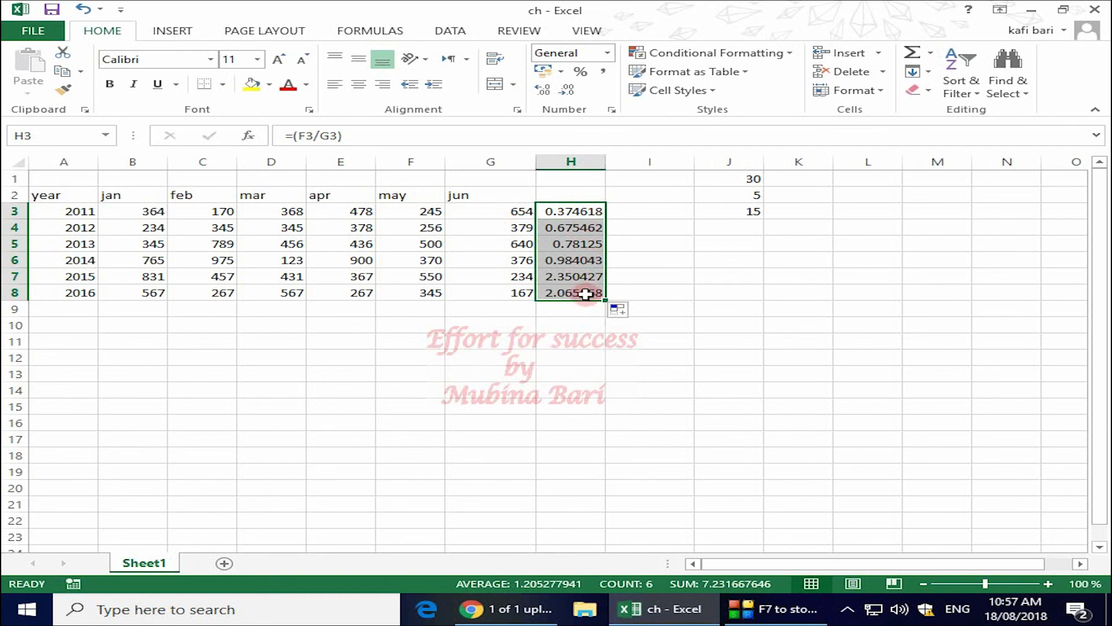